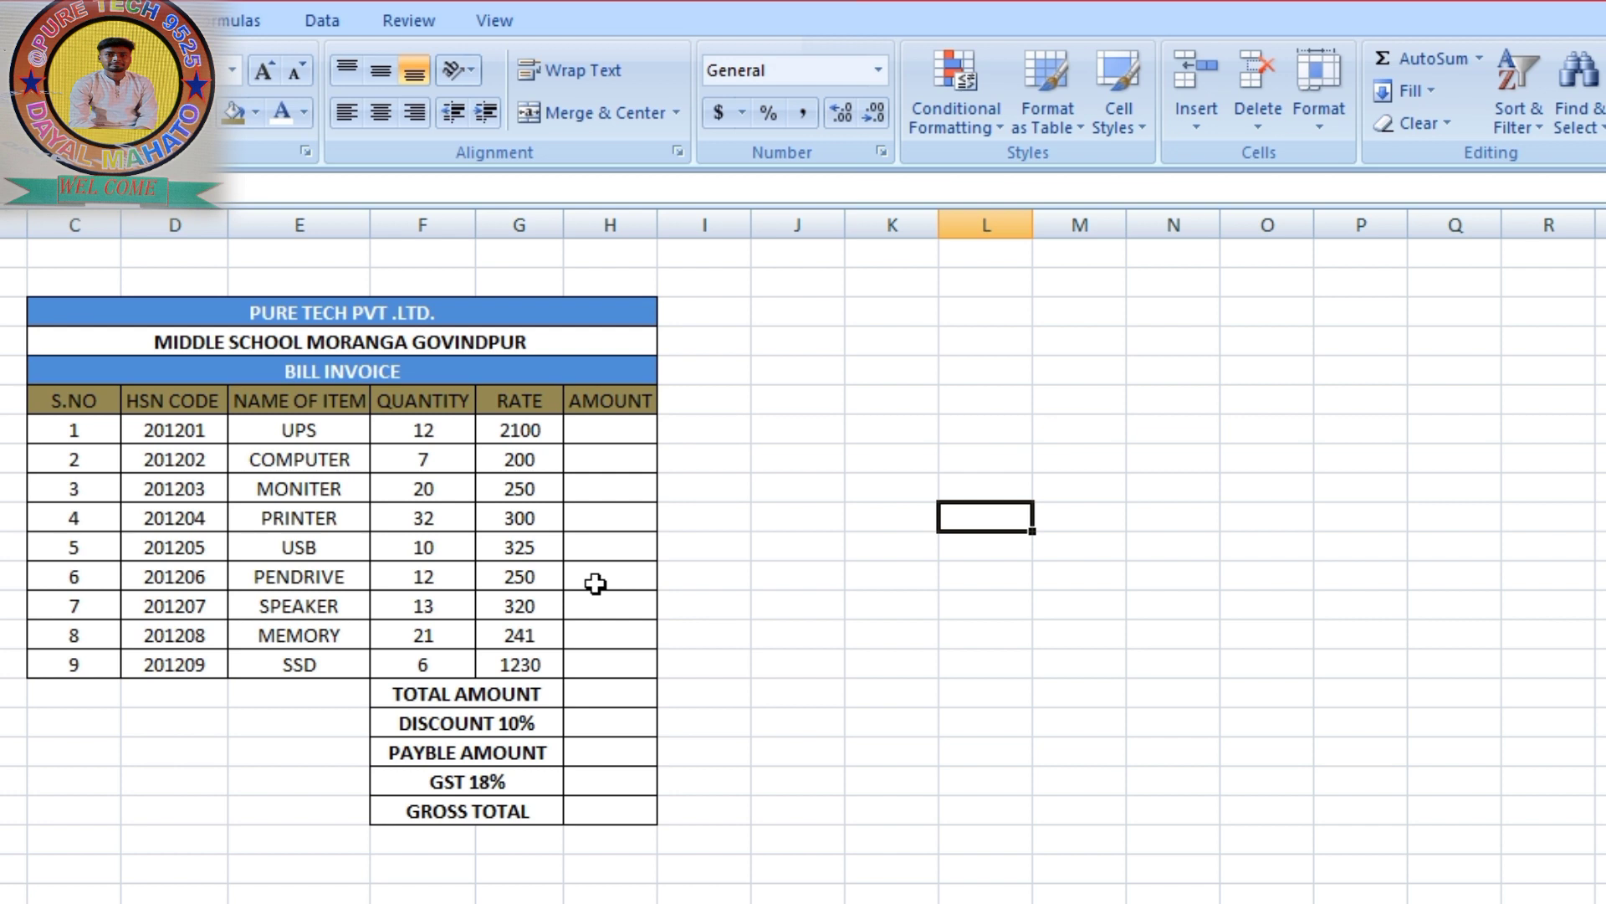
Enter a formula in the UPS row's AMOUNT cell that multiplies its quantity by its rate
click(615, 433)
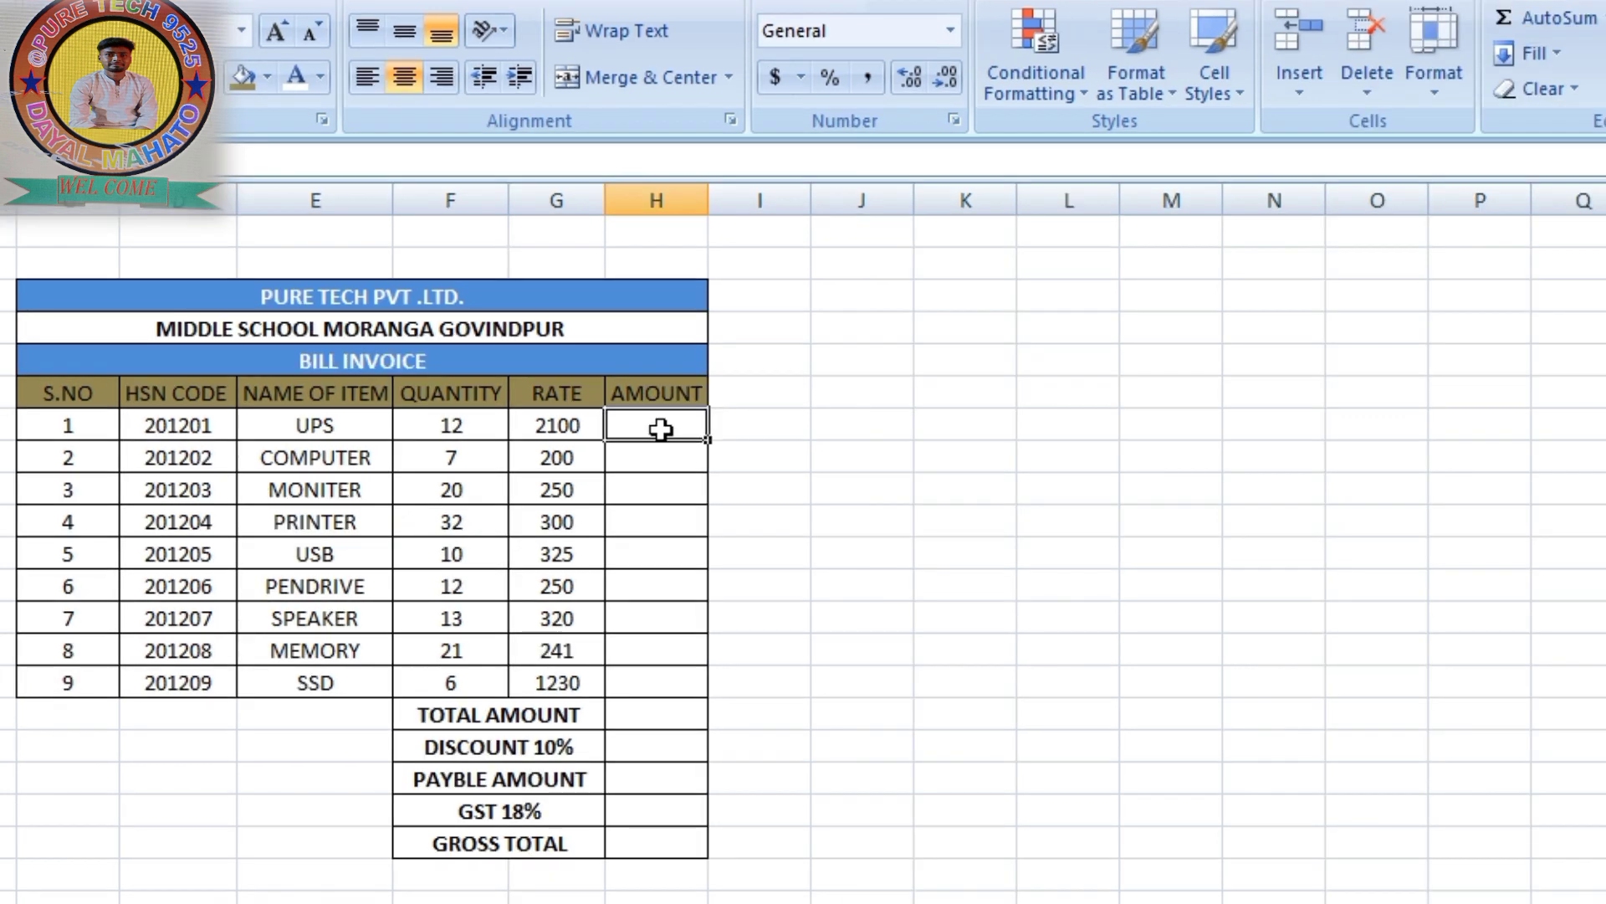
text(=)
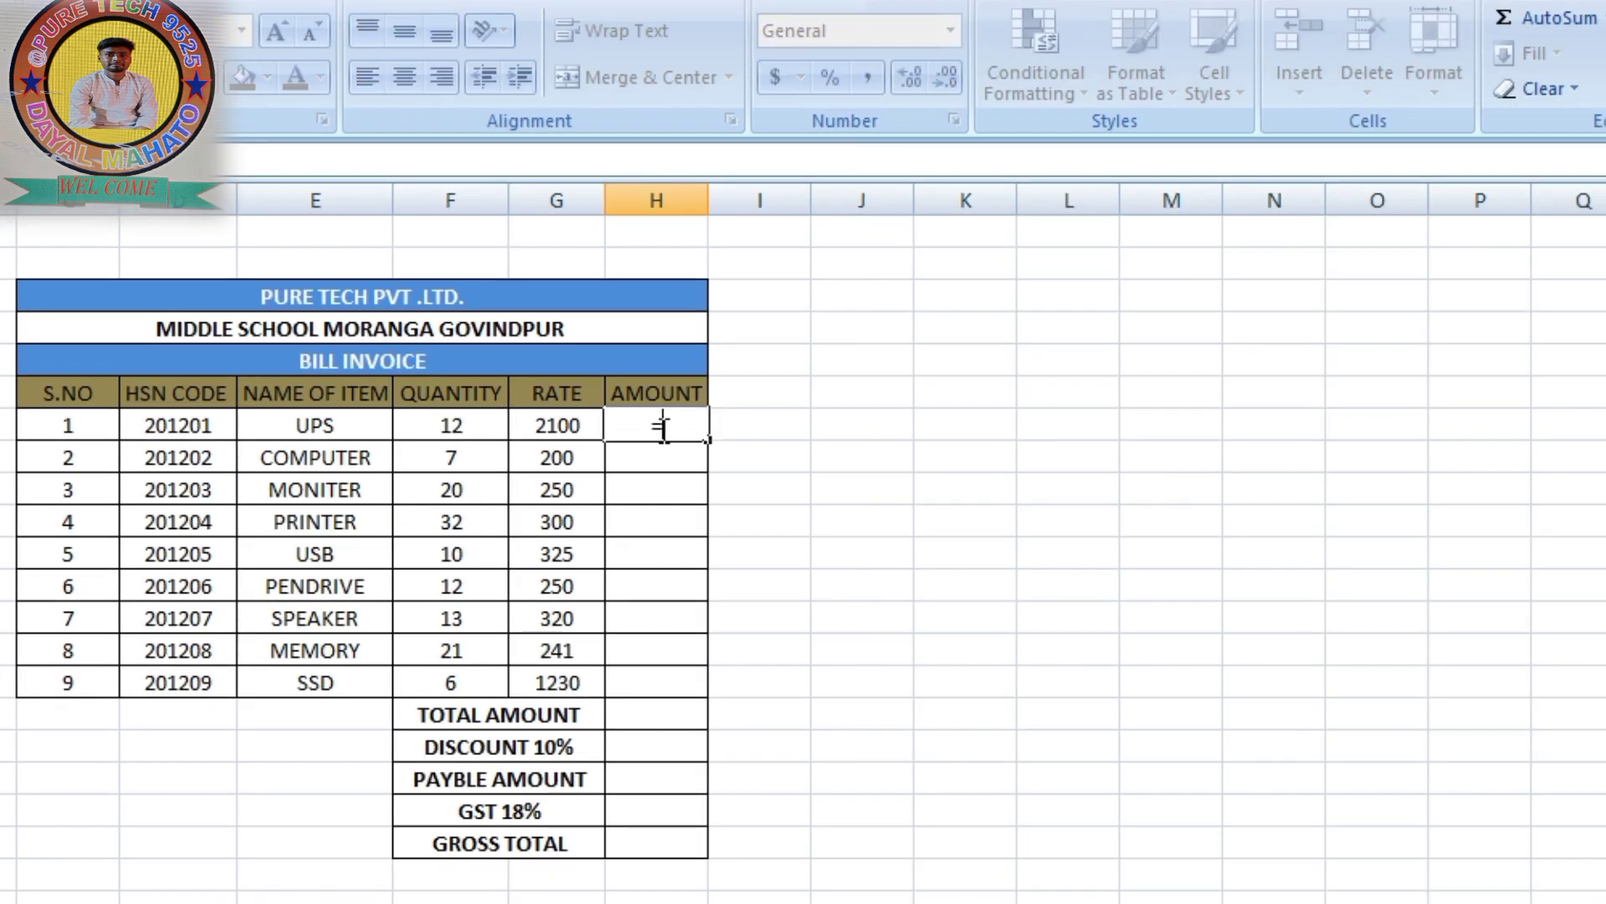
click(438, 429)
text(*)
click(565, 420)
key(Return)
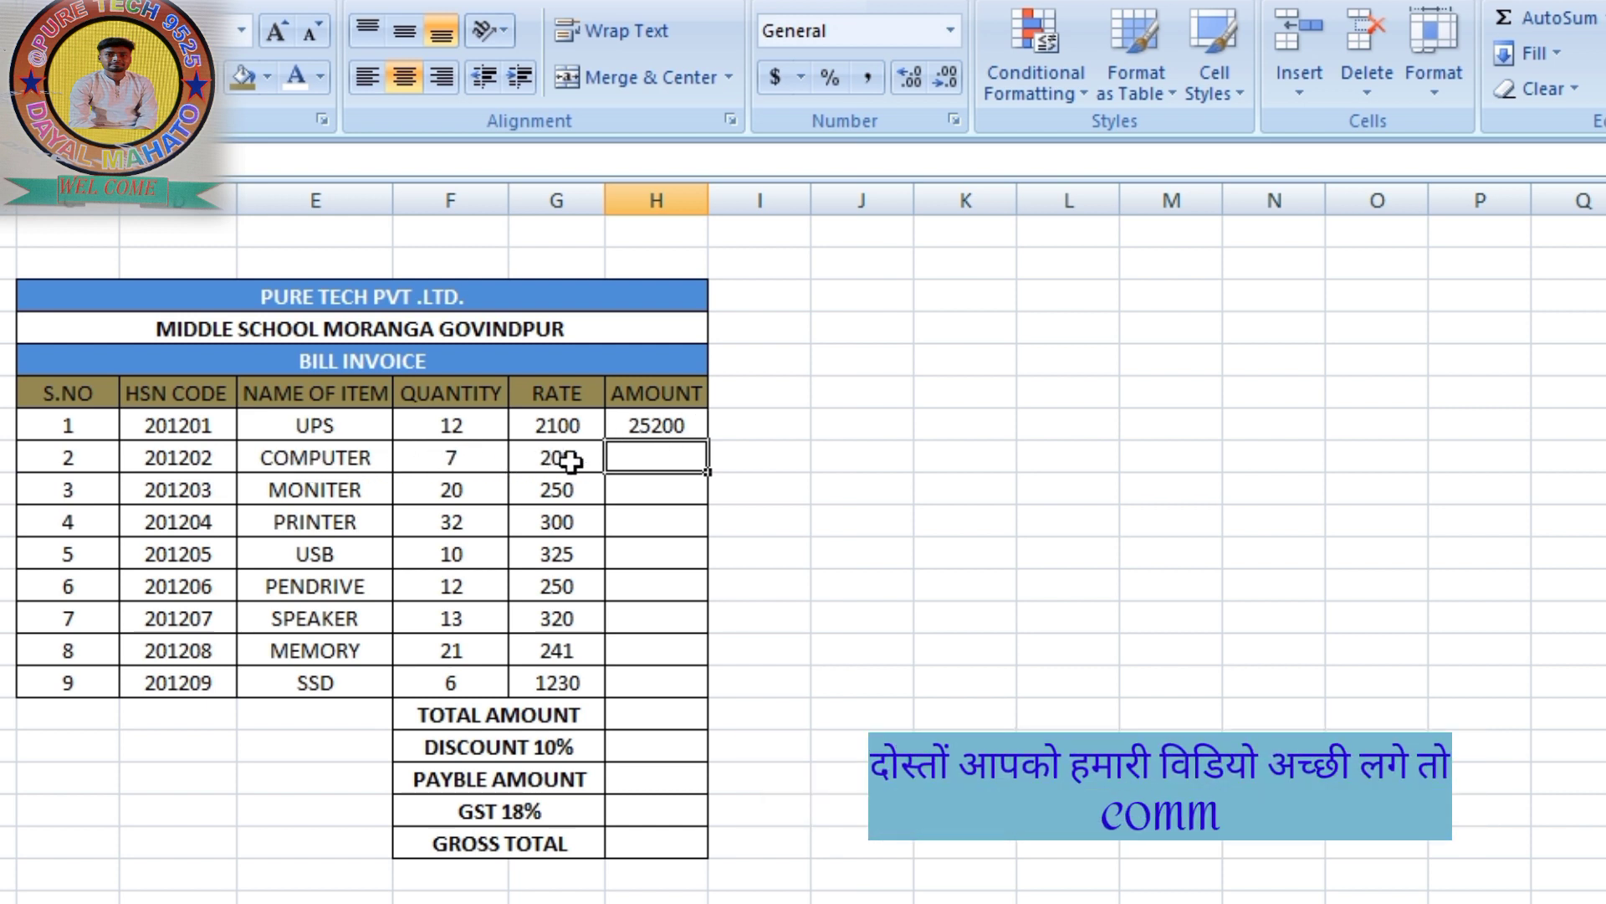
Calculate the COMPUTER row's amount with the formula =F8*G8
text(=)
click(466, 459)
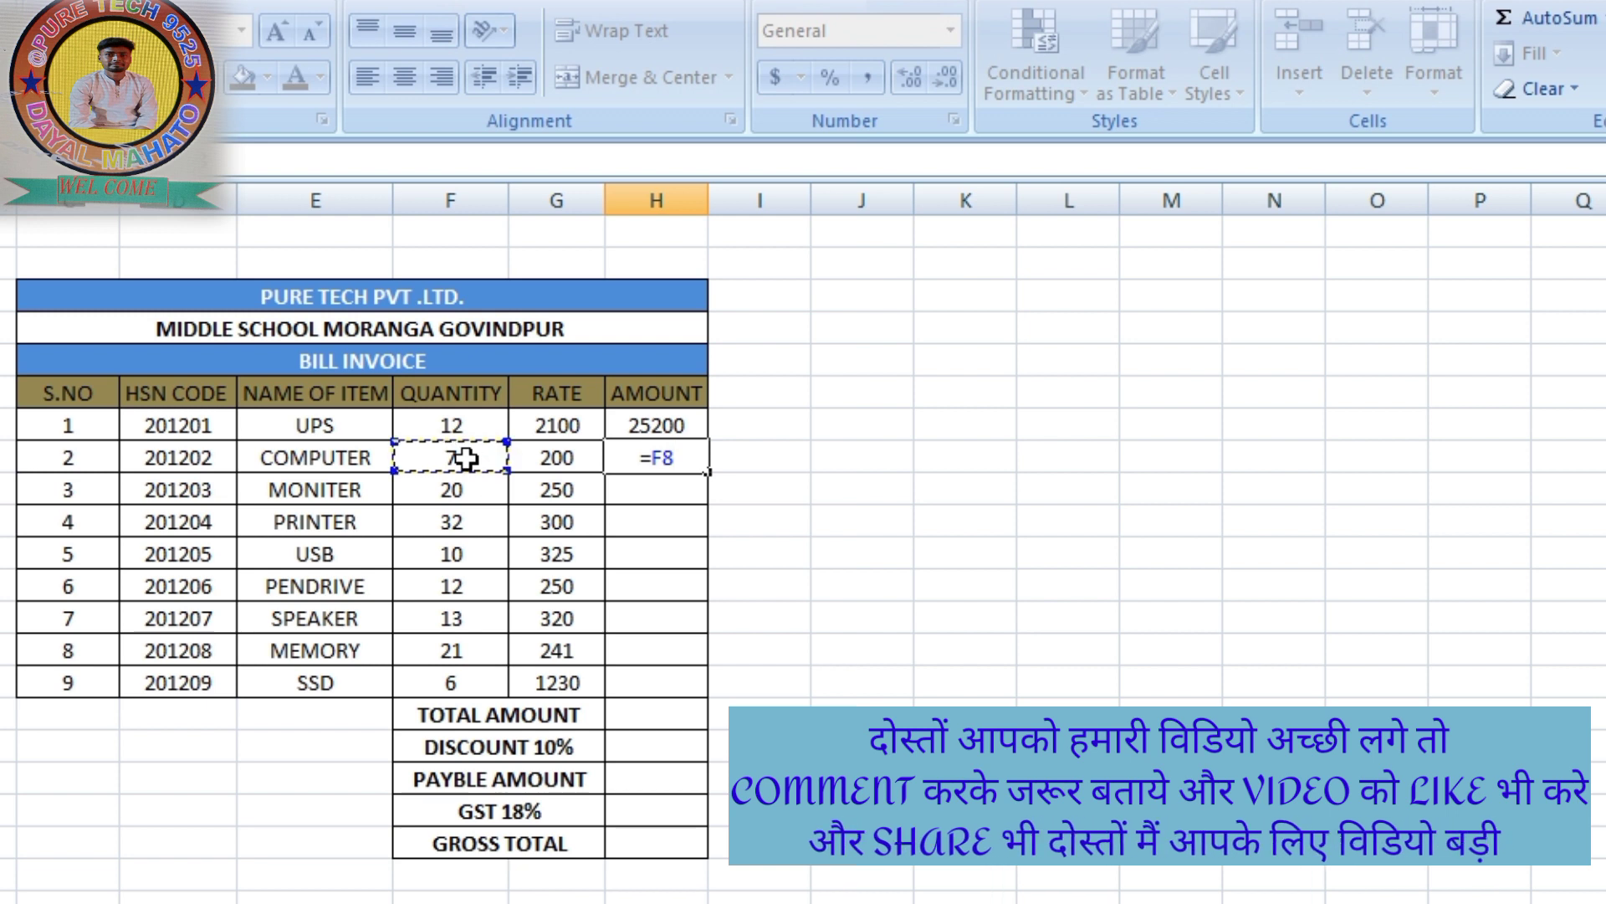
text(*)
click(578, 462)
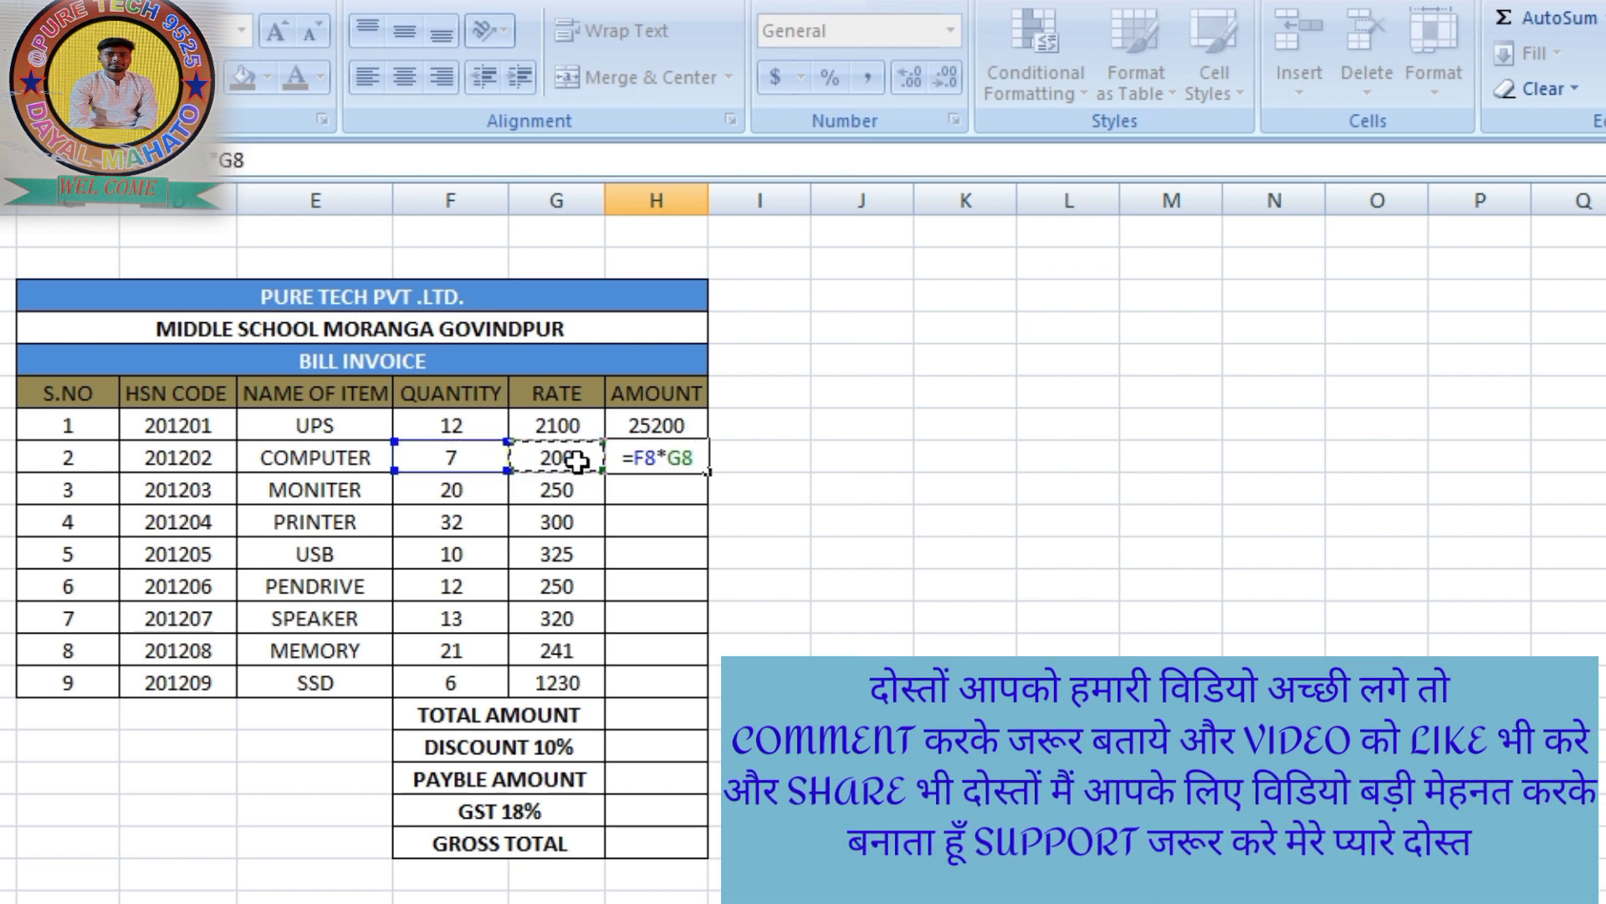
key(Return)
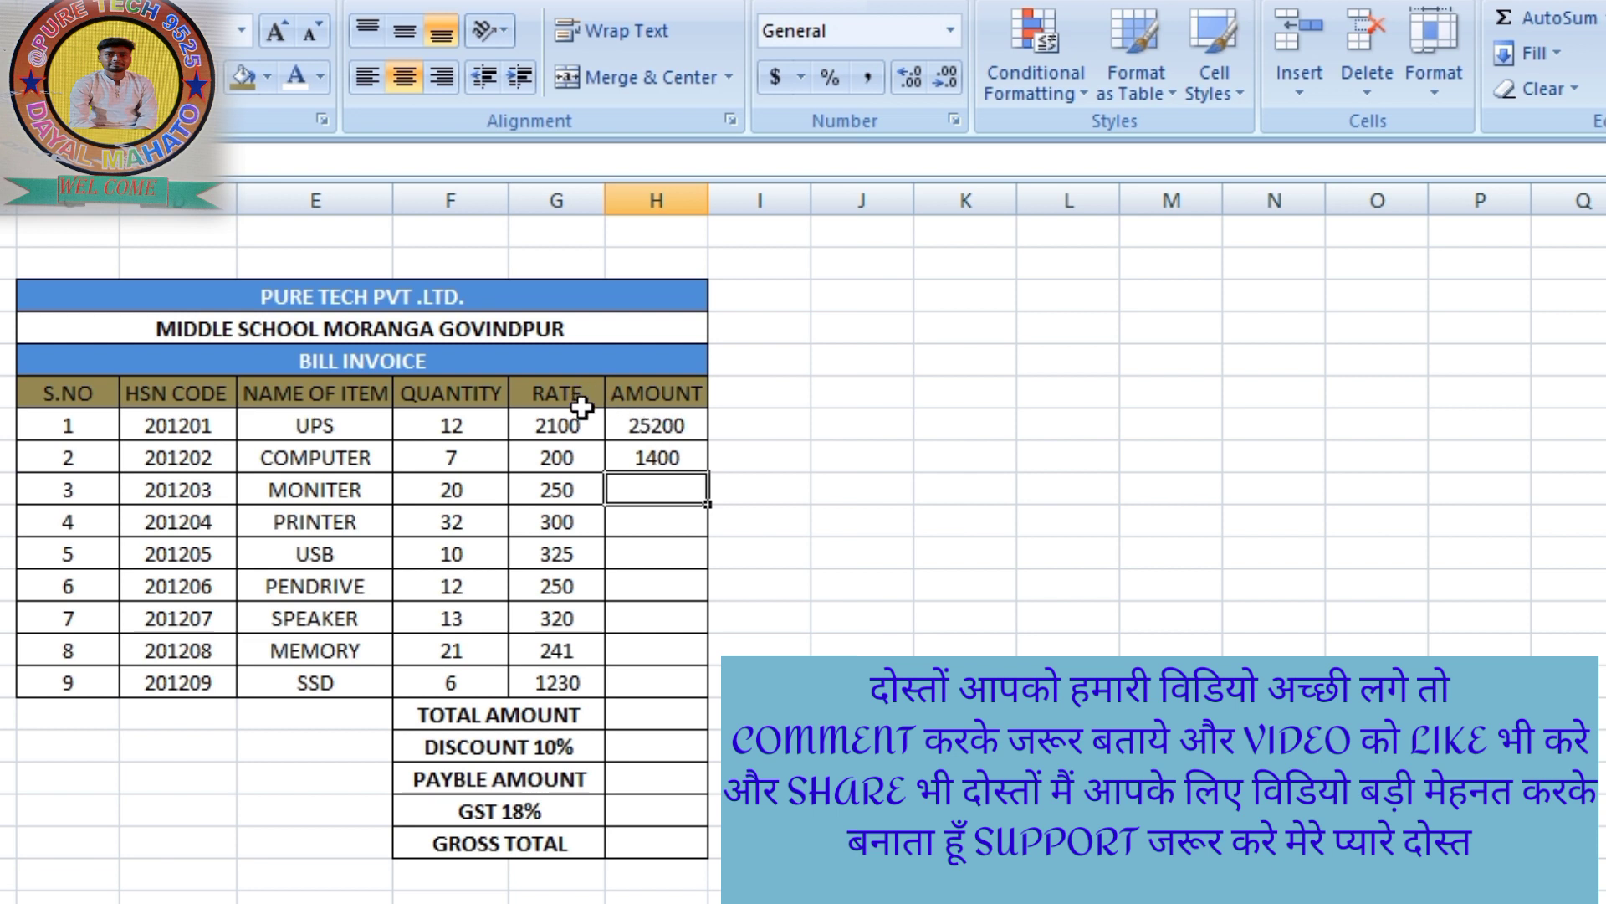
Fill the amount formulas from the UPS and COMPUTER rows down through the SSD row
drag(649, 418, 639, 442)
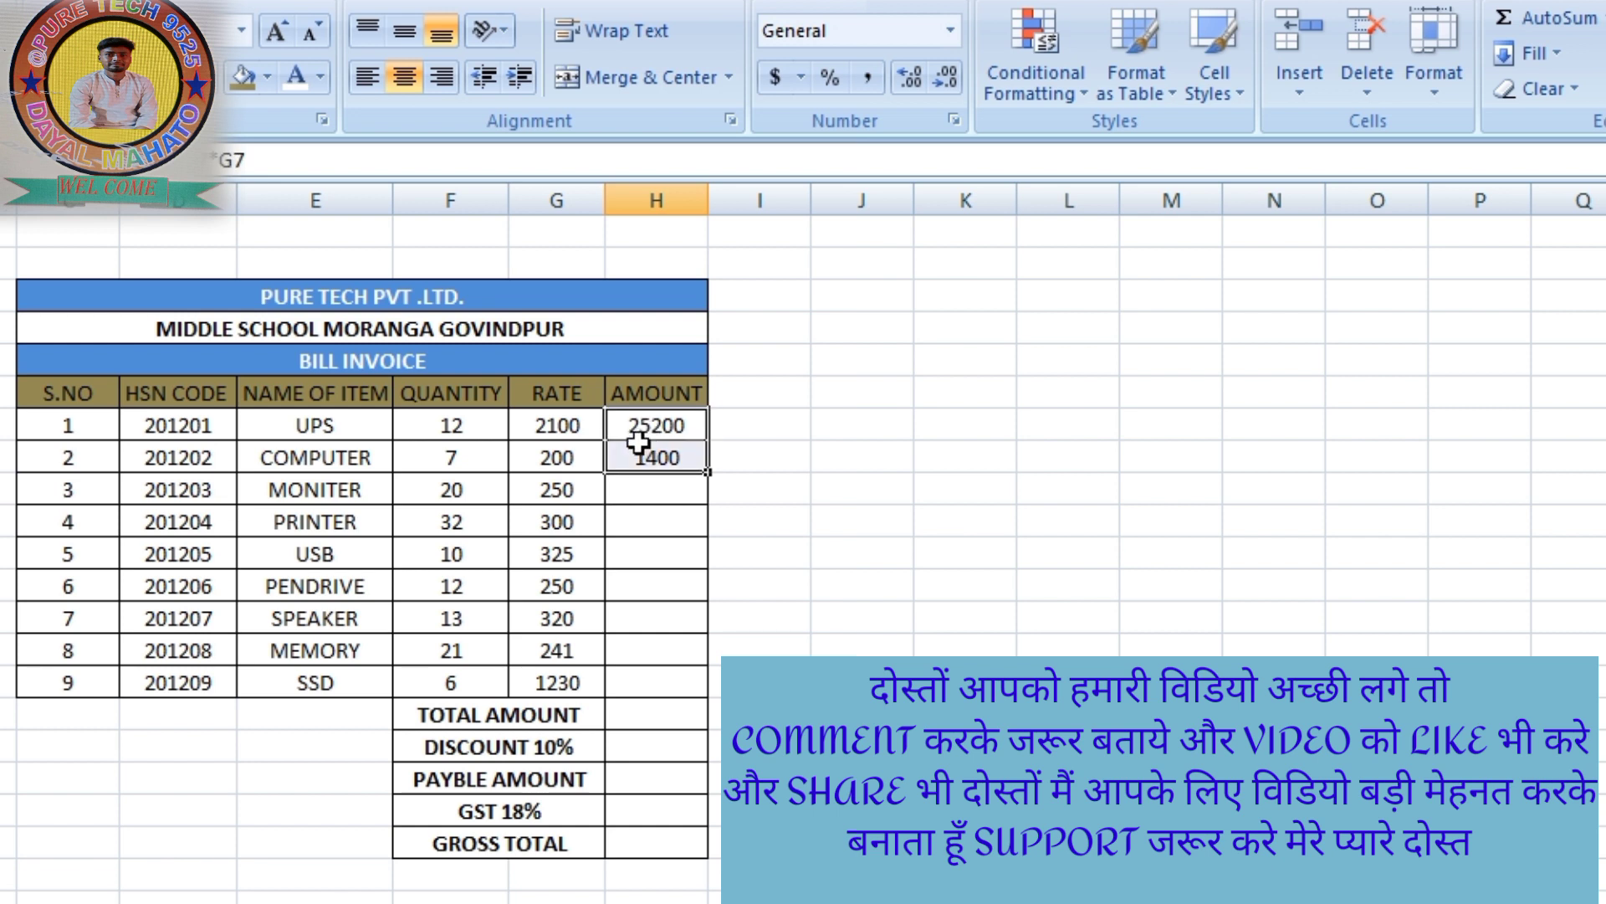
drag(714, 477, 701, 691)
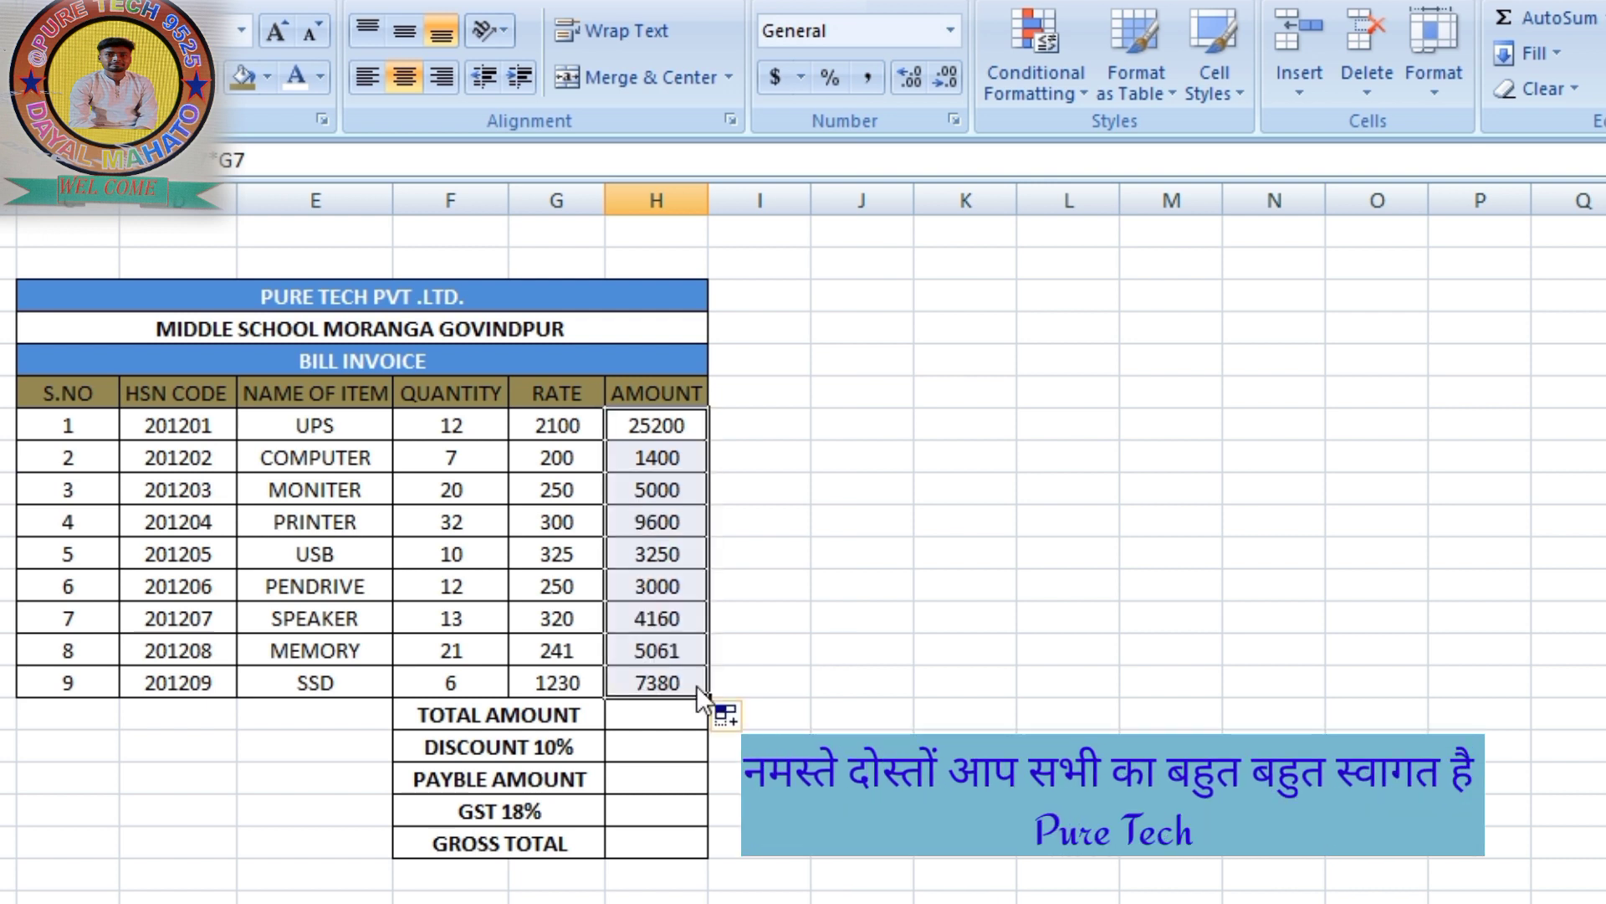
click(790, 619)
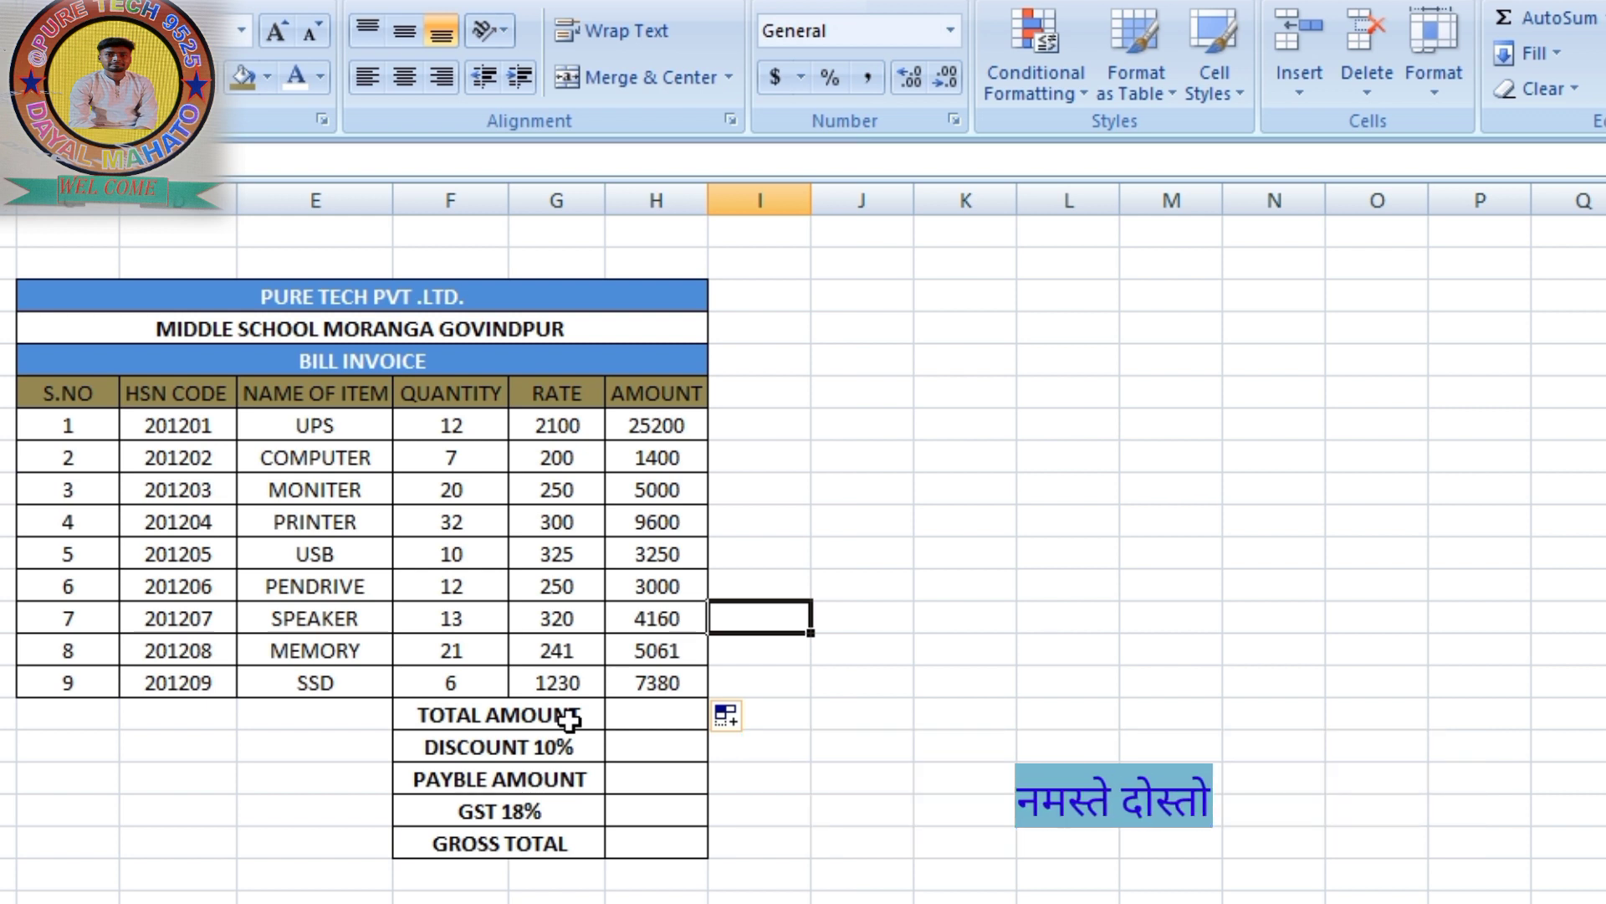
Sum all nine item amounts (H7:H15) into the TOTAL AMOUNT cell with AutoSum
drag(675, 427, 669, 701)
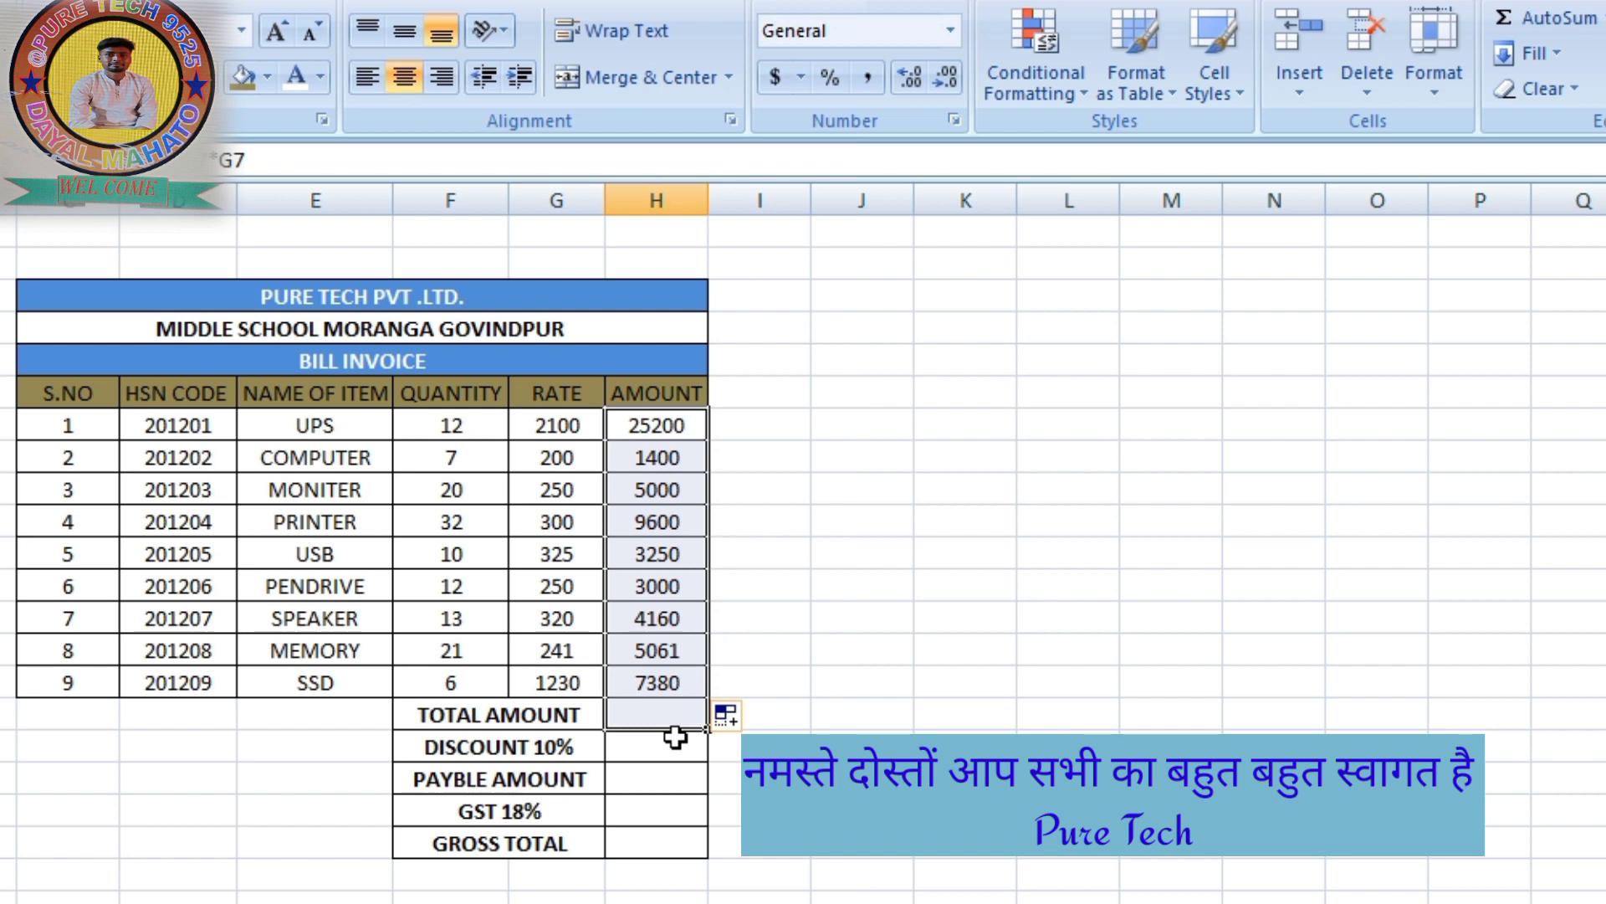
click(1514, 18)
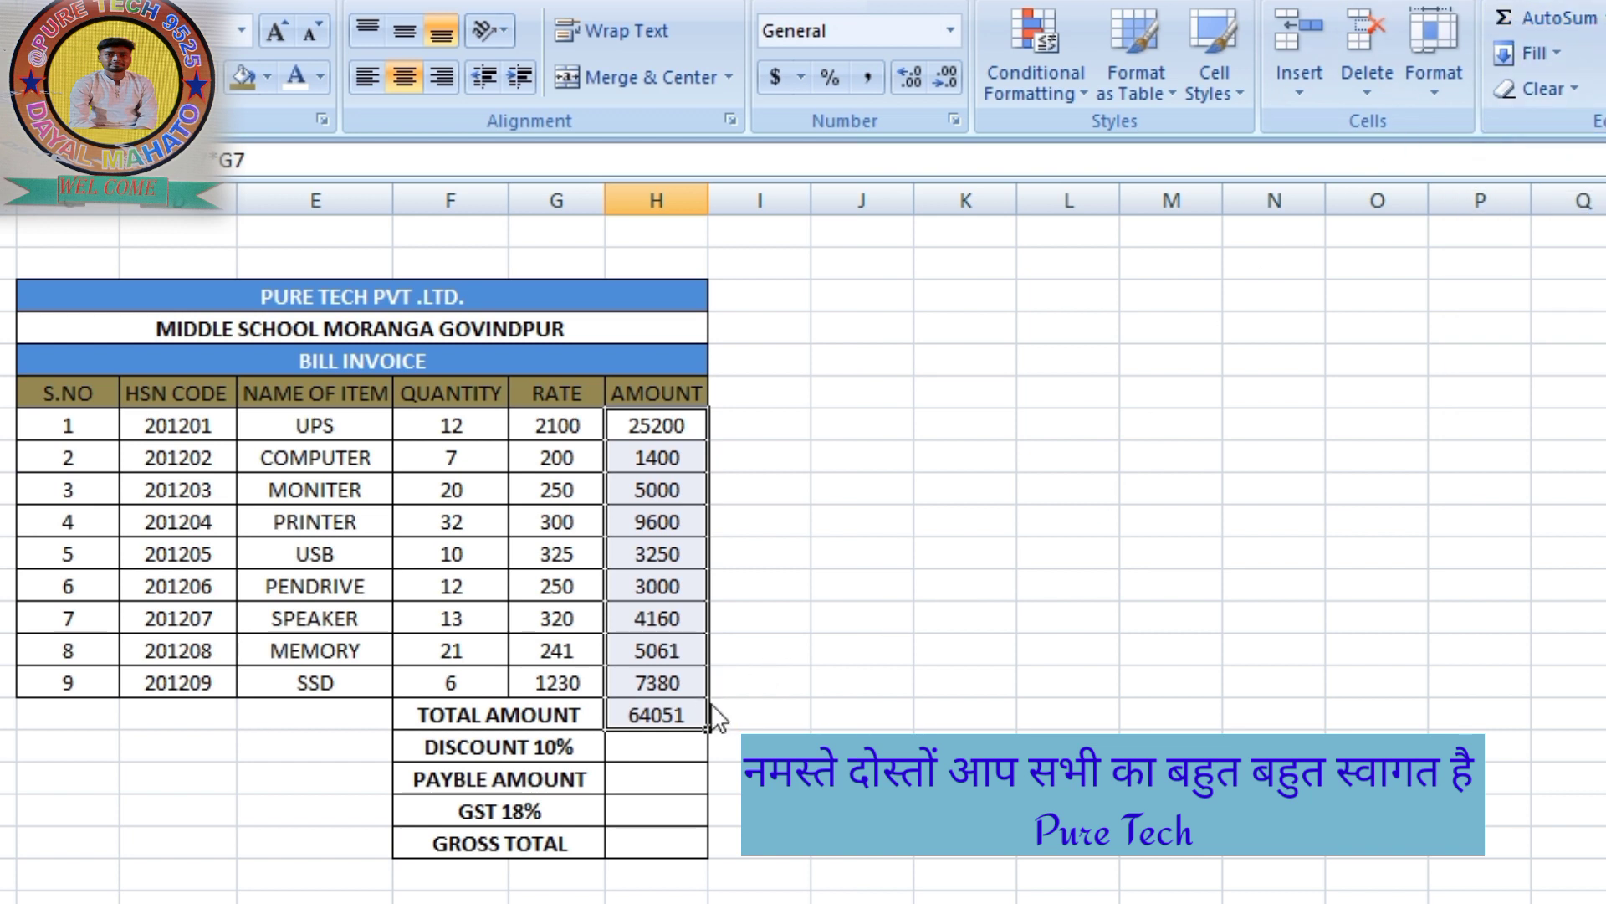
click(661, 715)
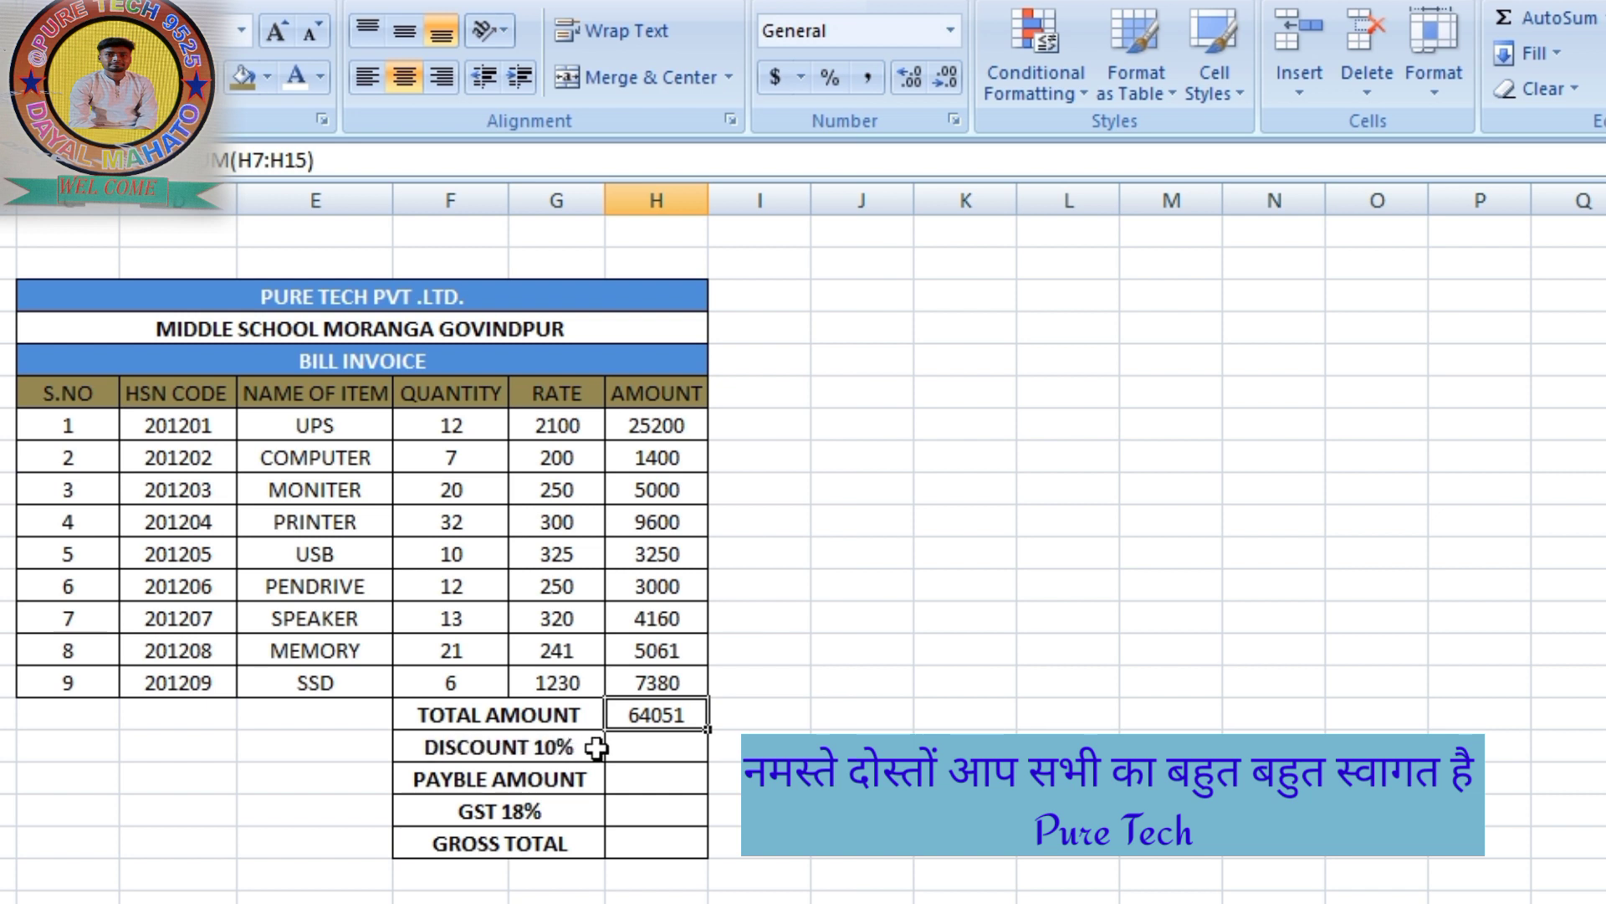
Calculate the 10% discount on the total amount with the formula =H16*10/100 in the DISCOUNT 10% row
click(627, 749)
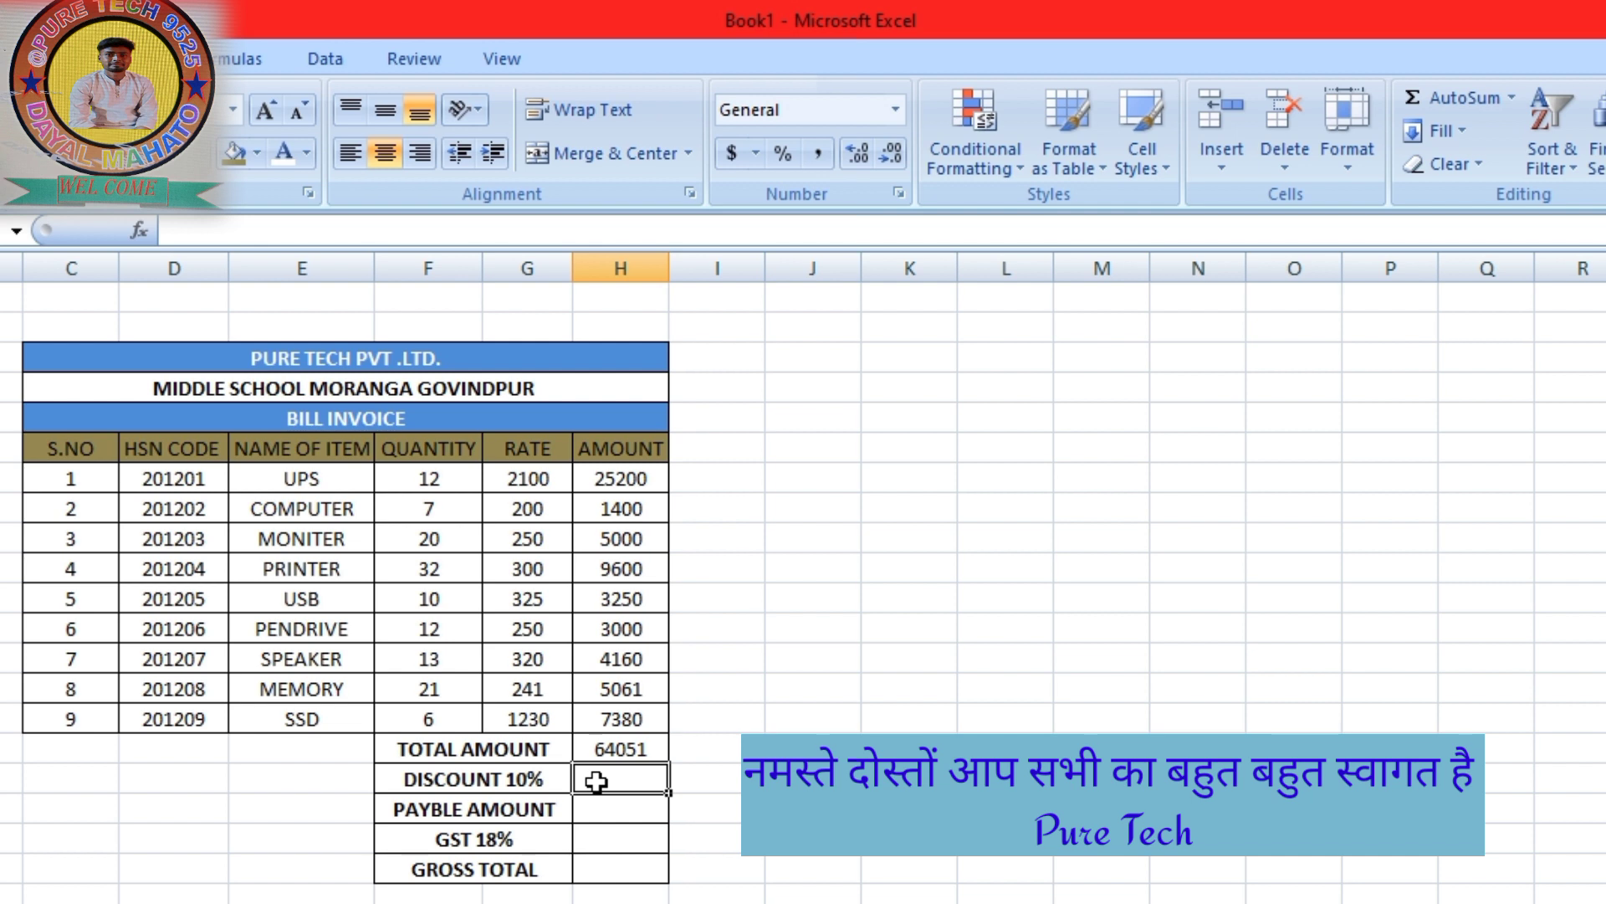
text(=)
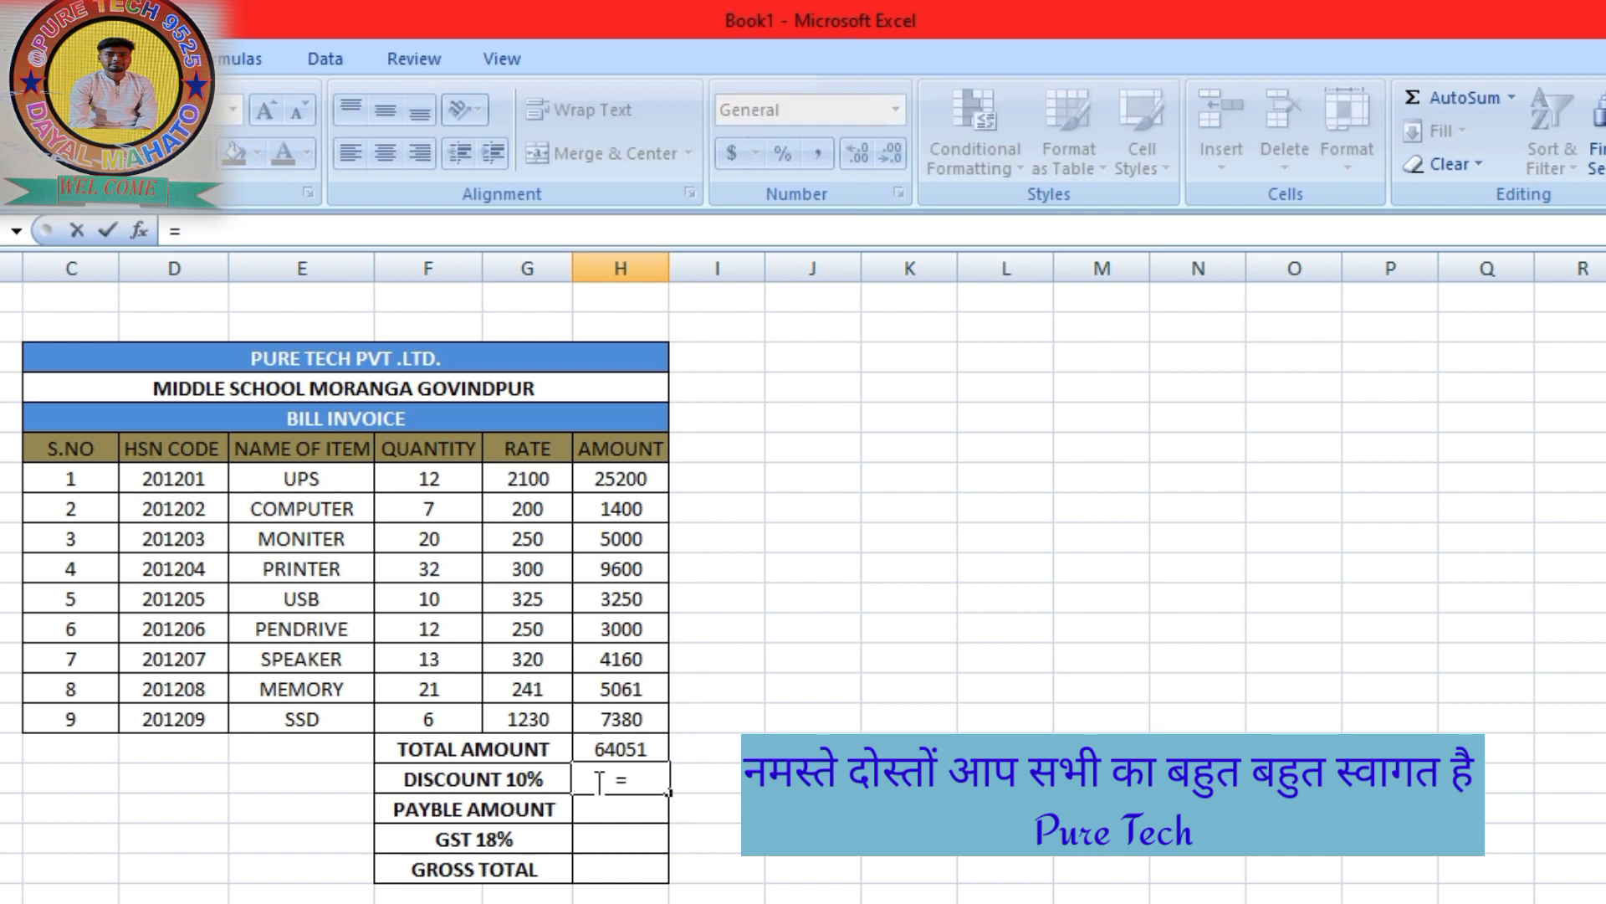
click(621, 747)
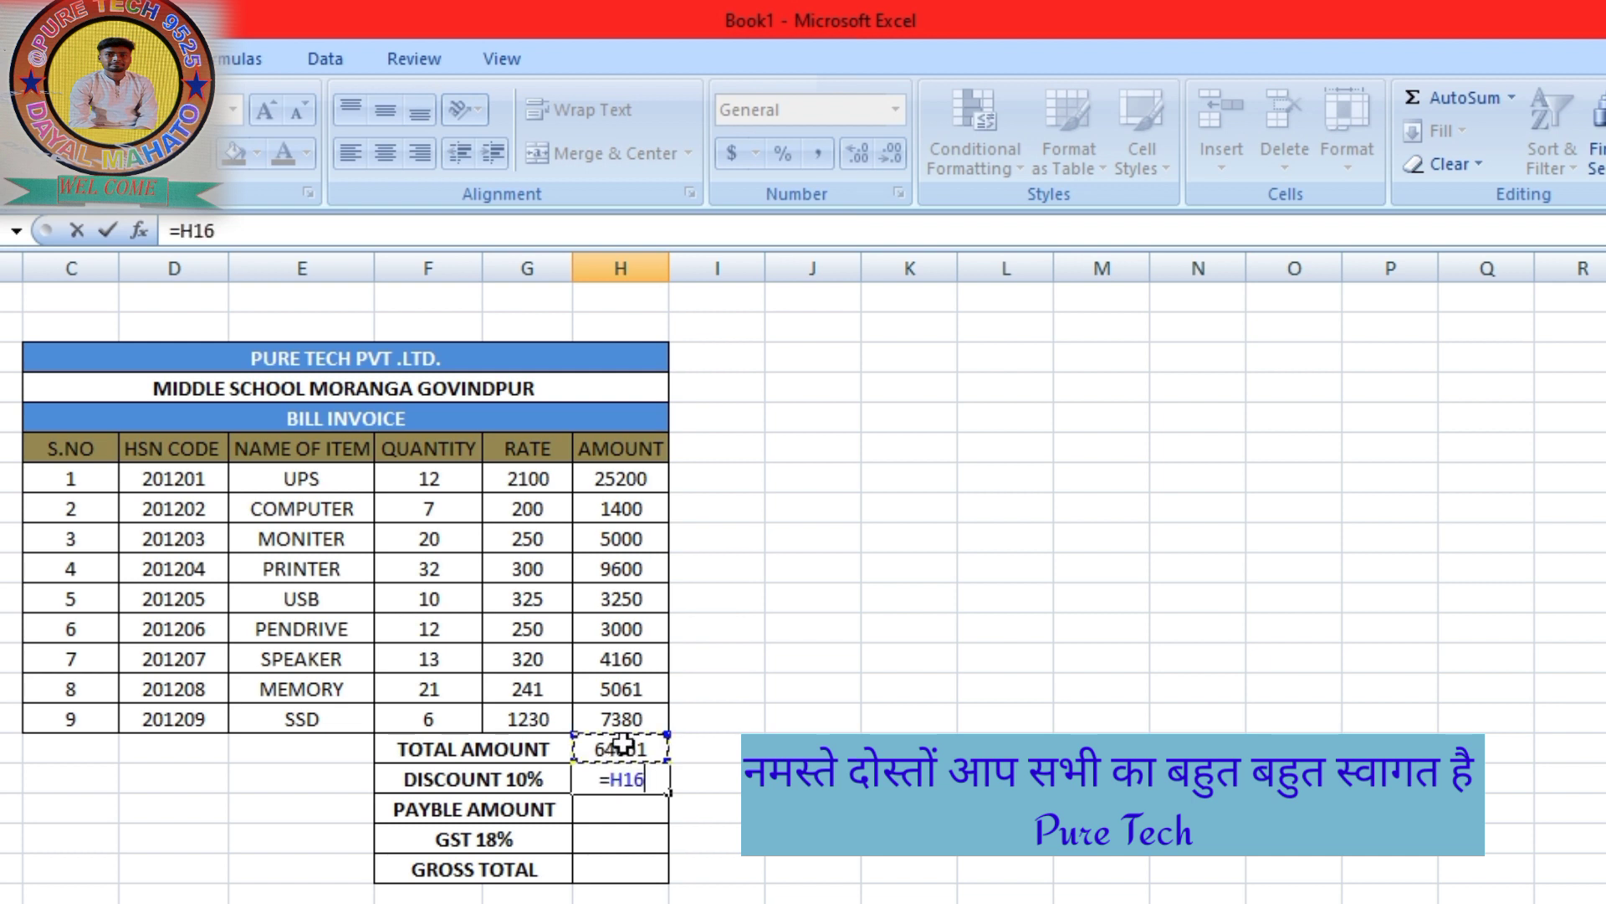
text(*10)
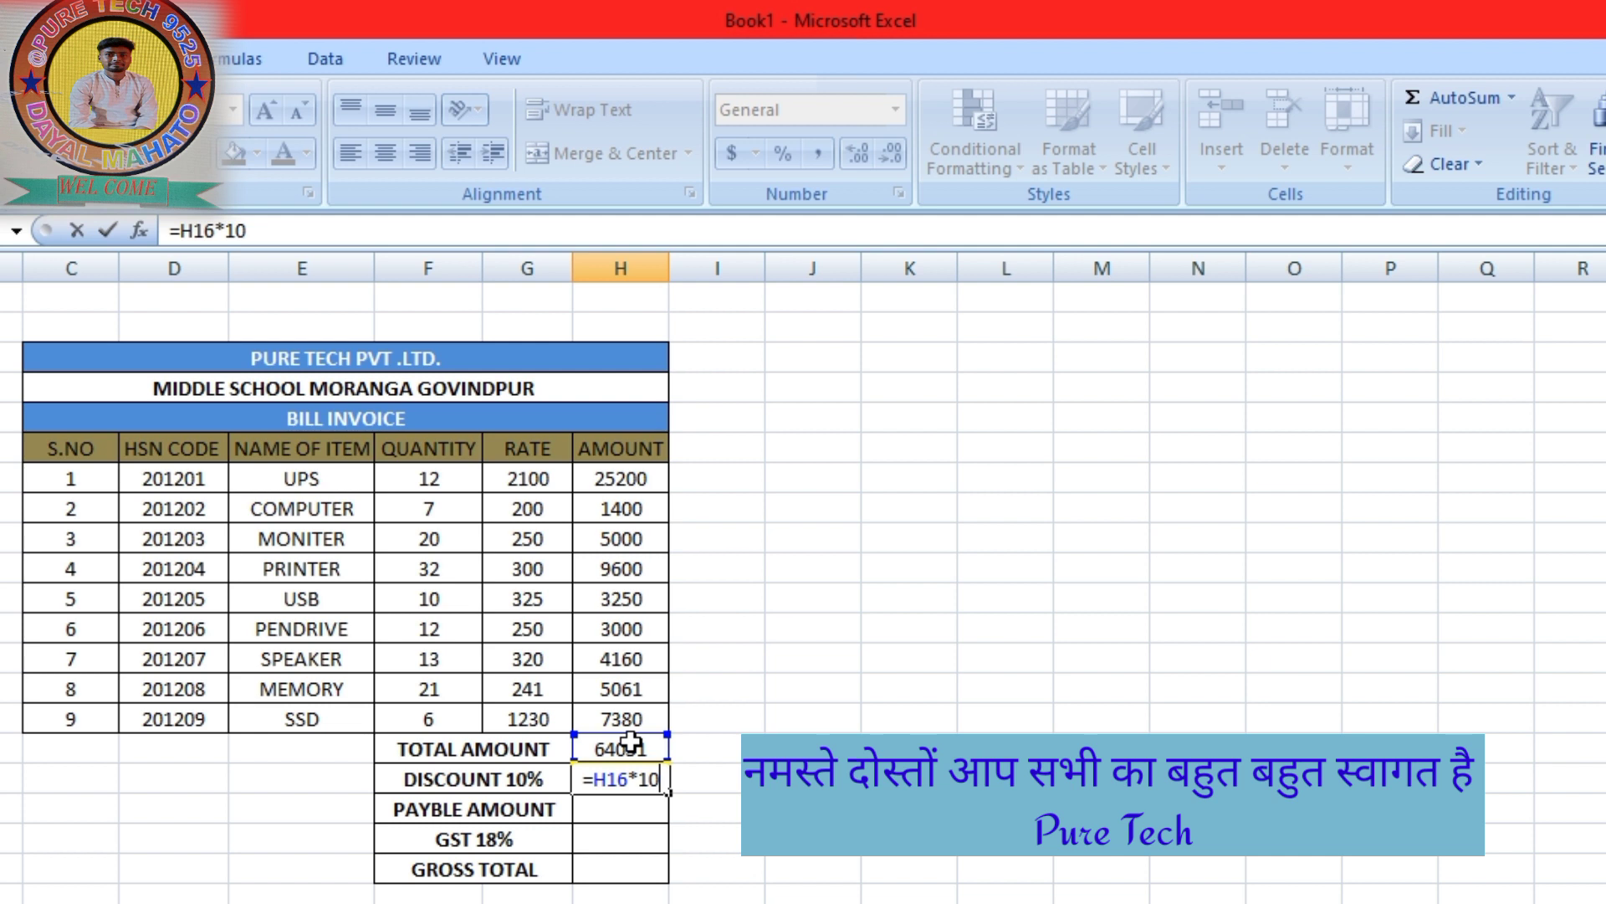
text(/100)
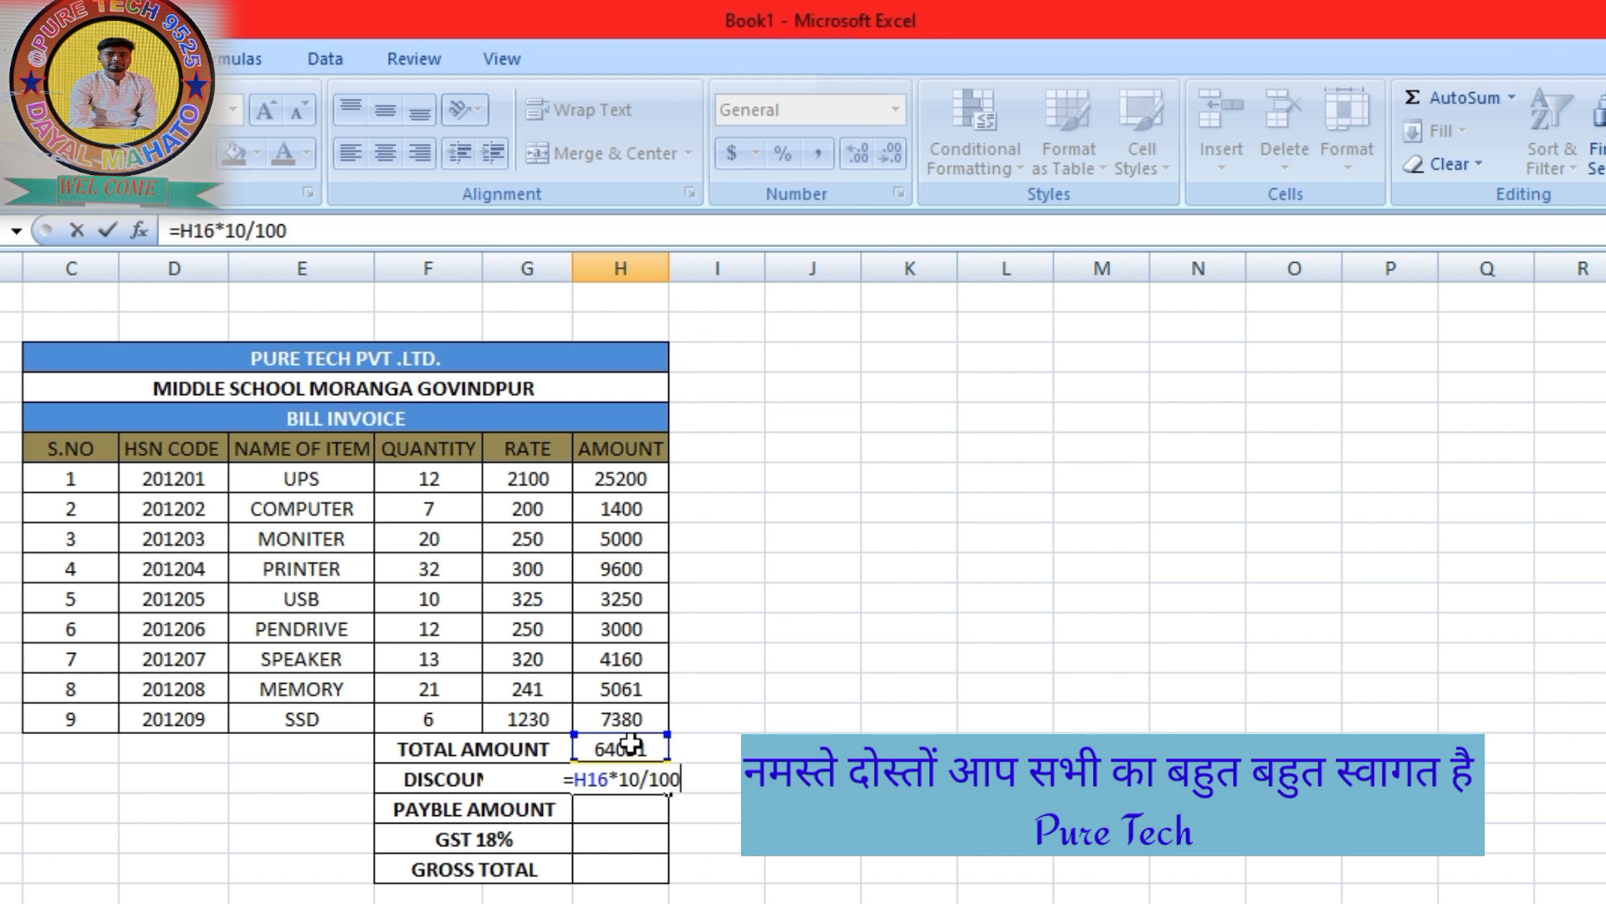
key(Return)
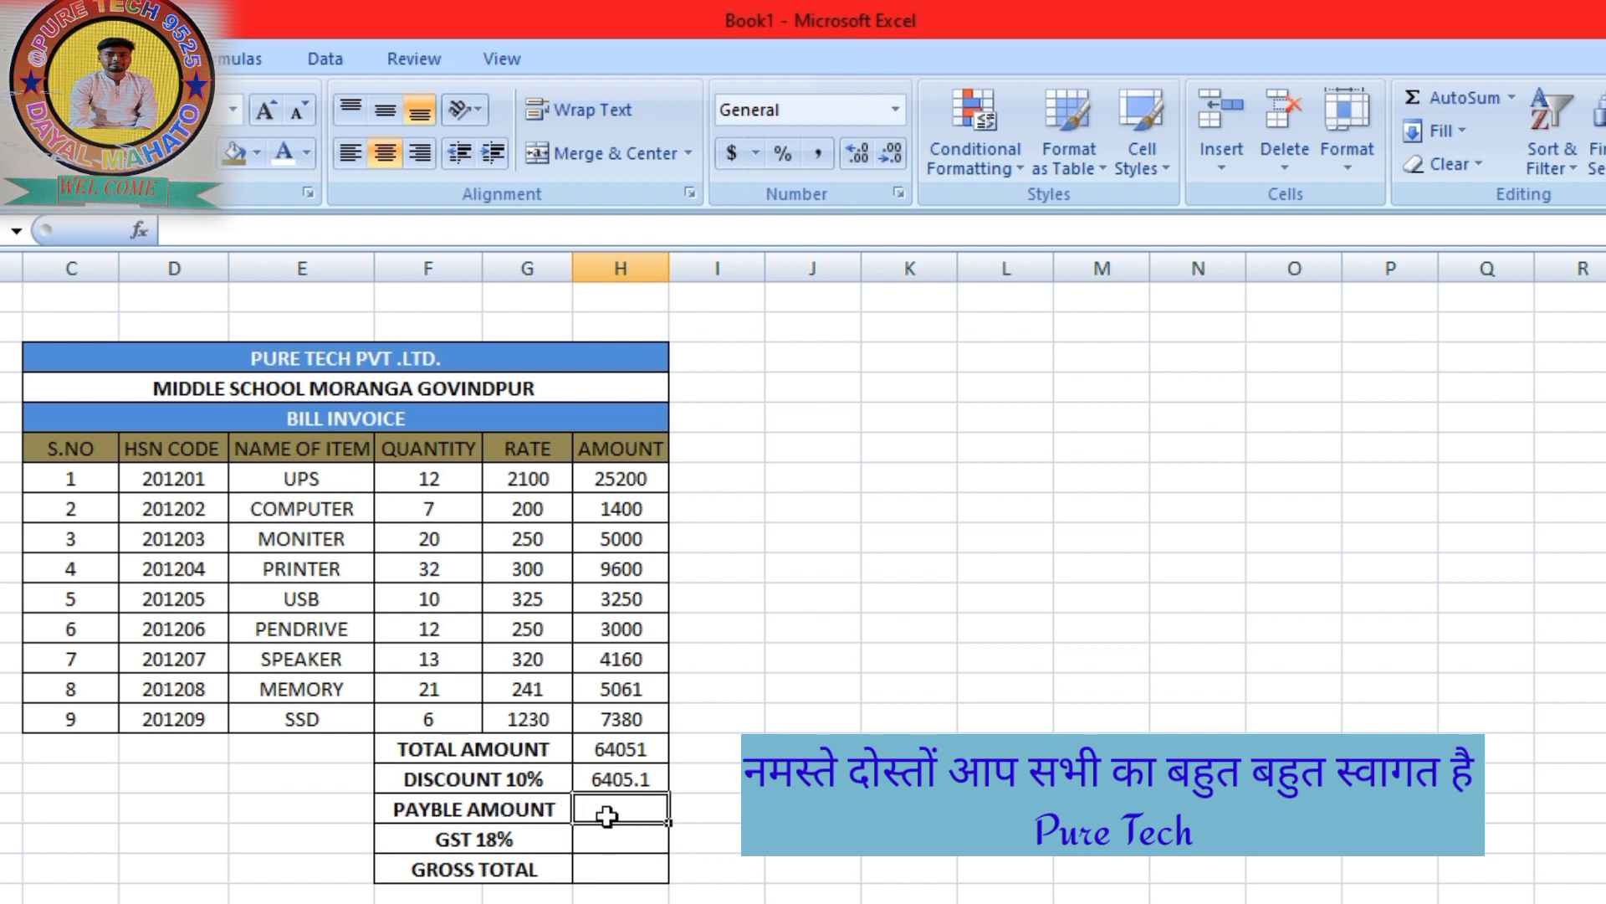
Calculate the PAYBLE AMOUNT by subtracting the discount from the total amount with =H16-H17
text(=)
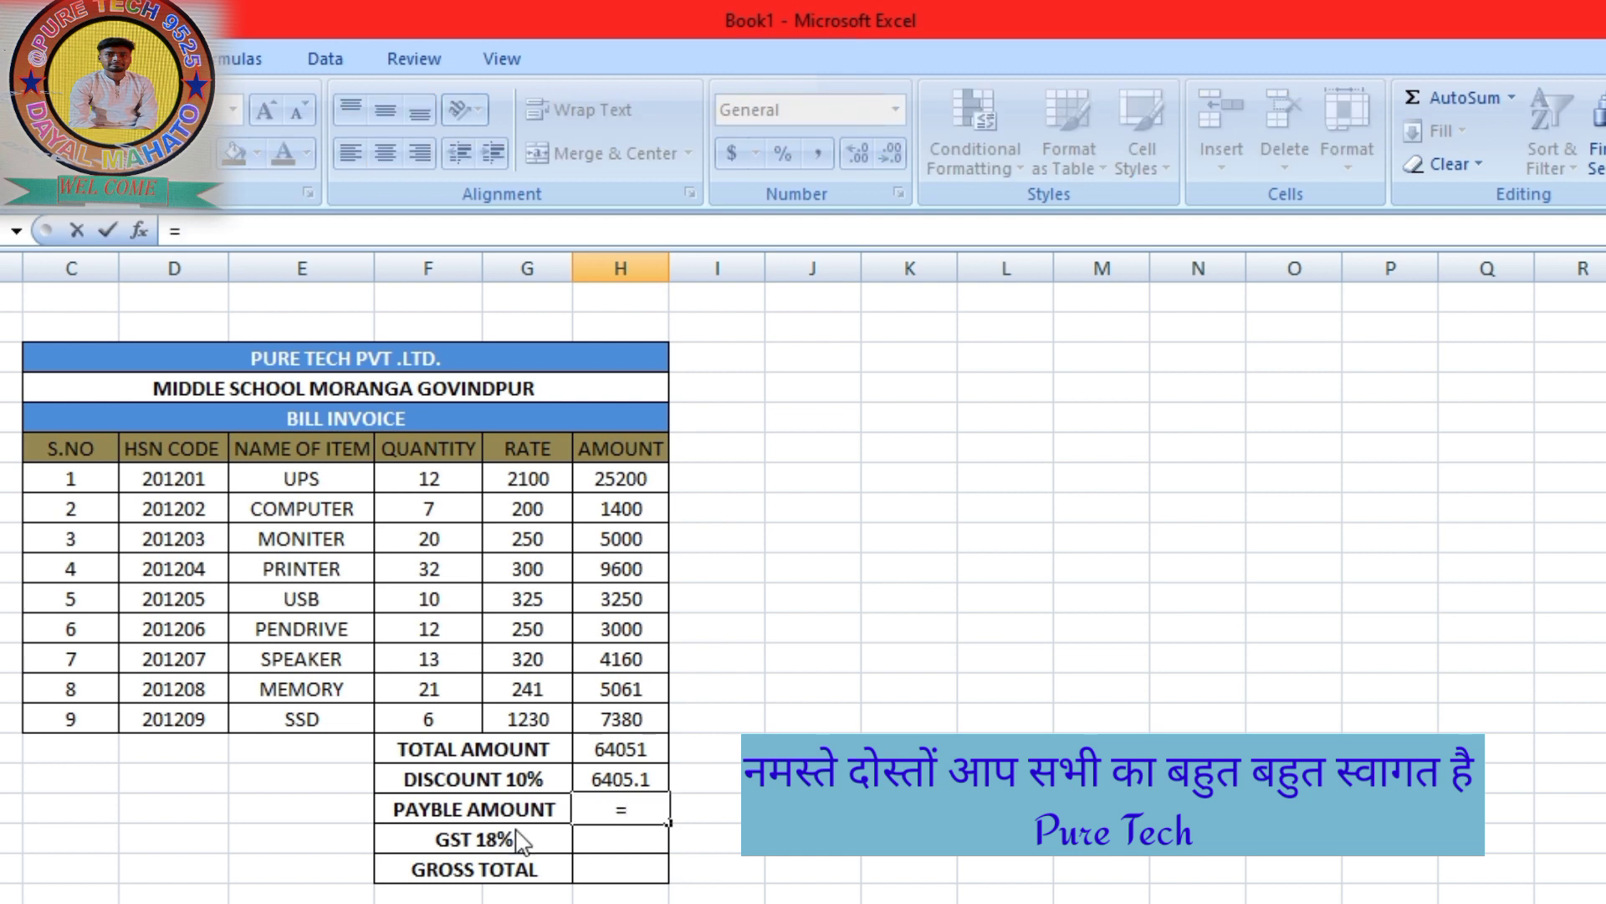
click(648, 751)
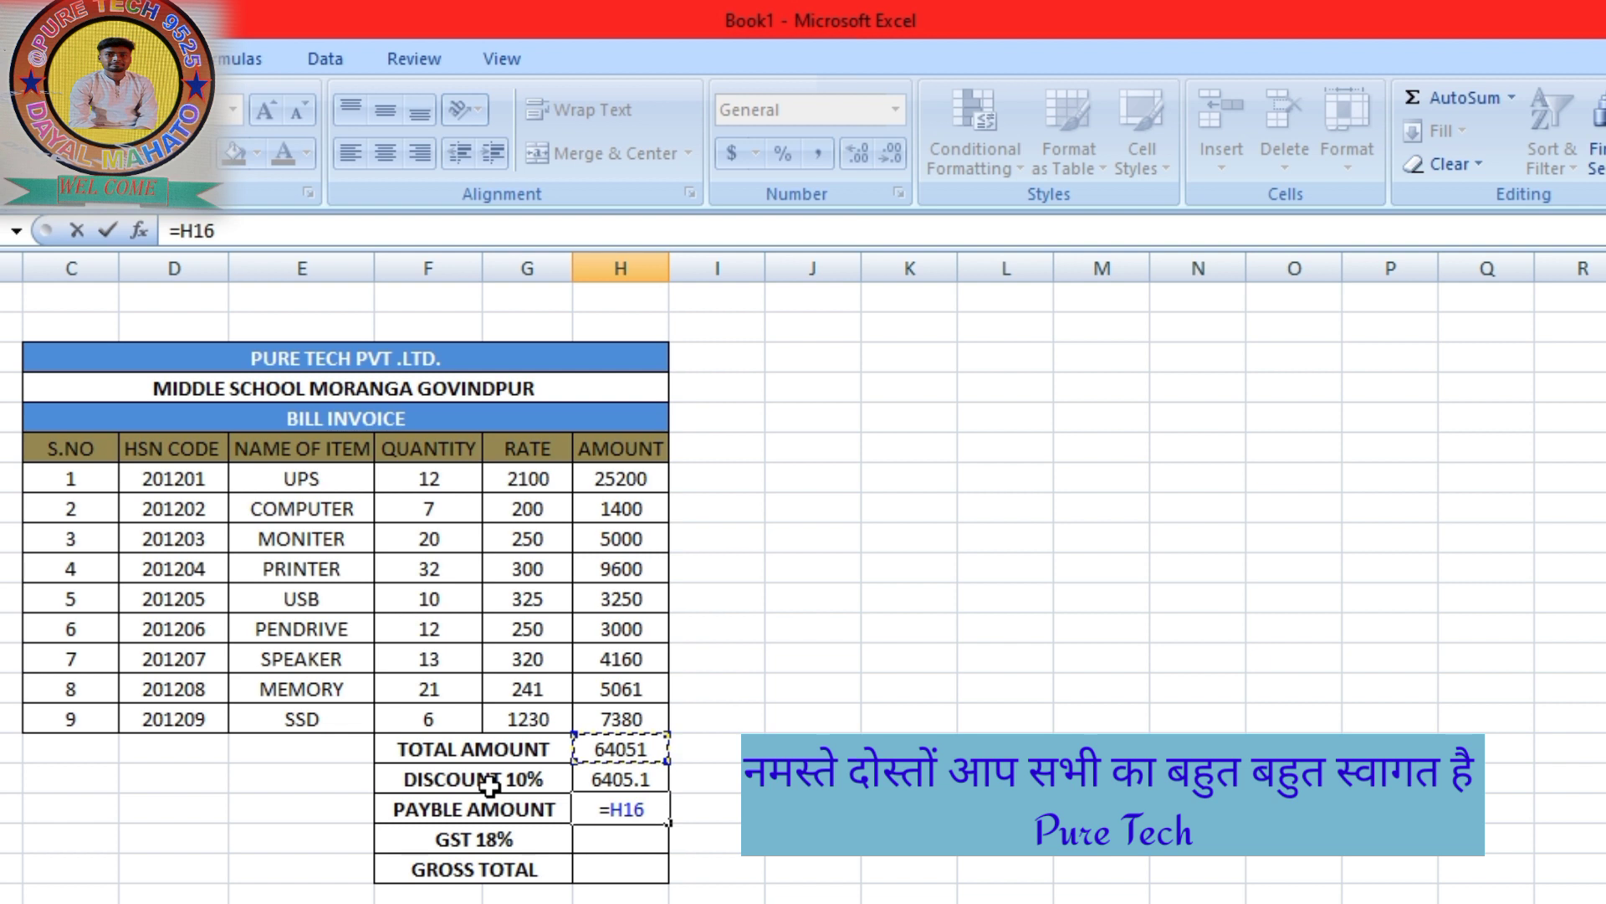
text(-)
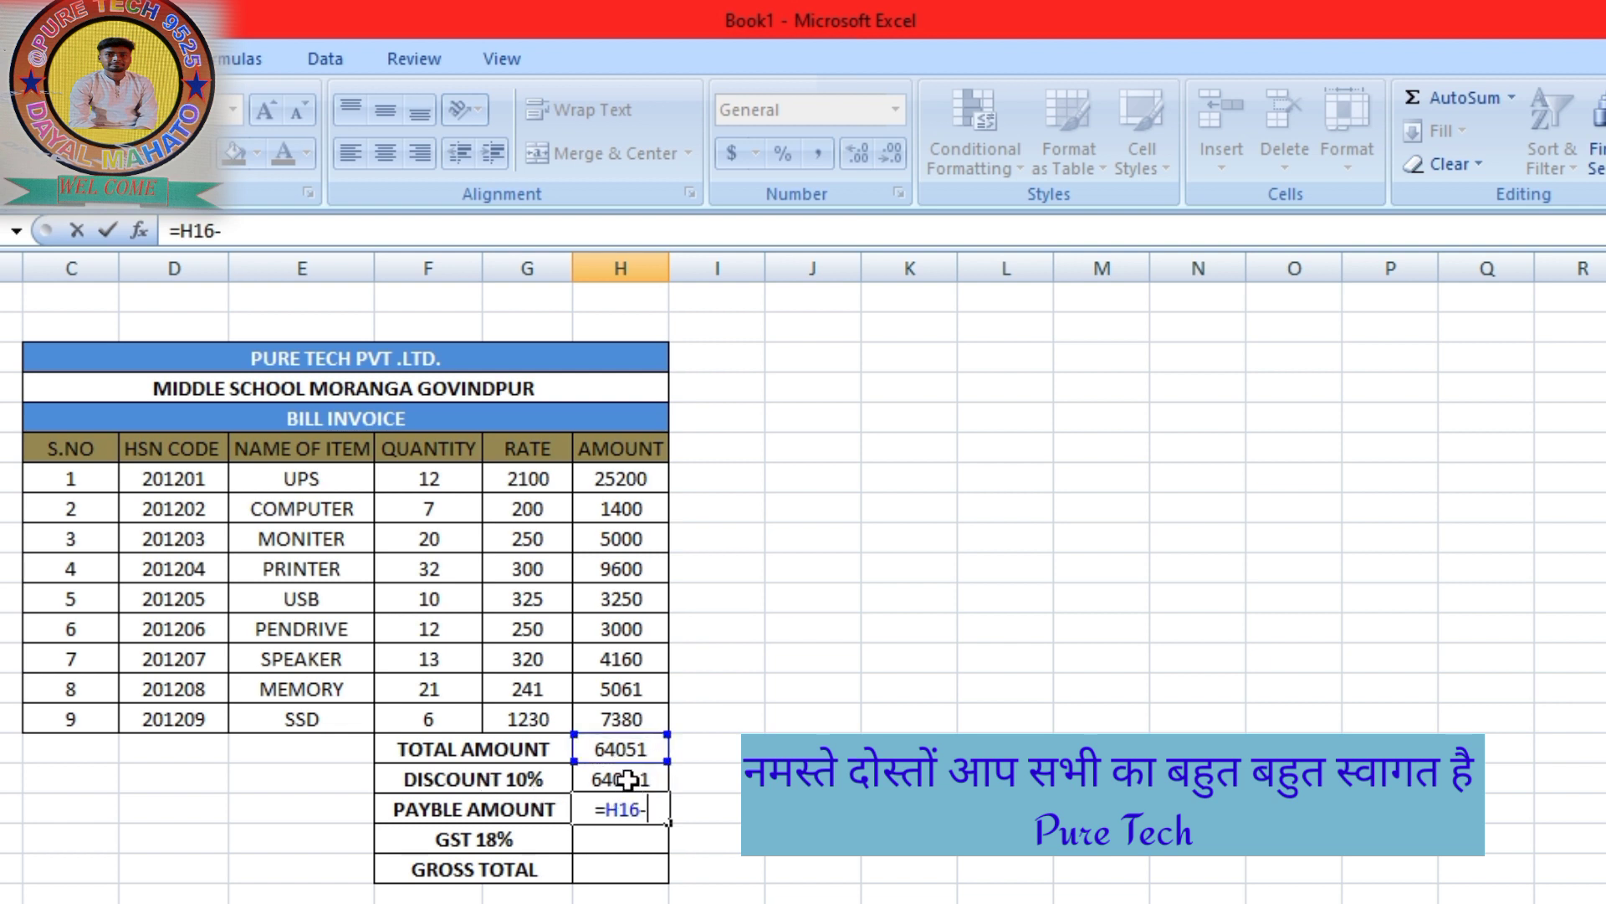
click(628, 779)
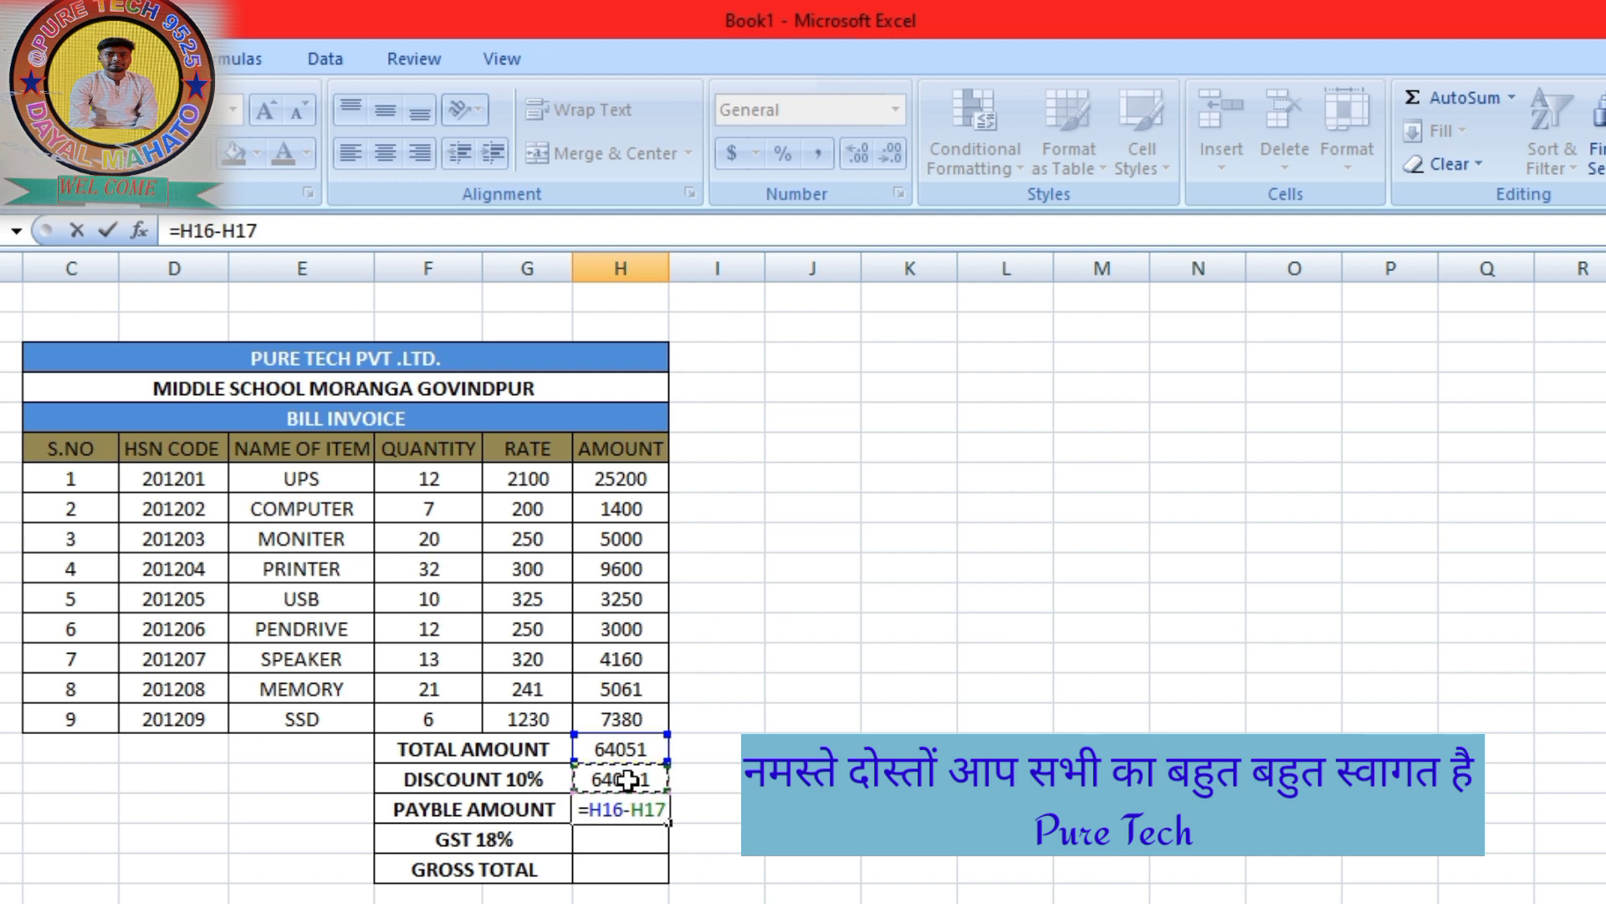
key(Return)
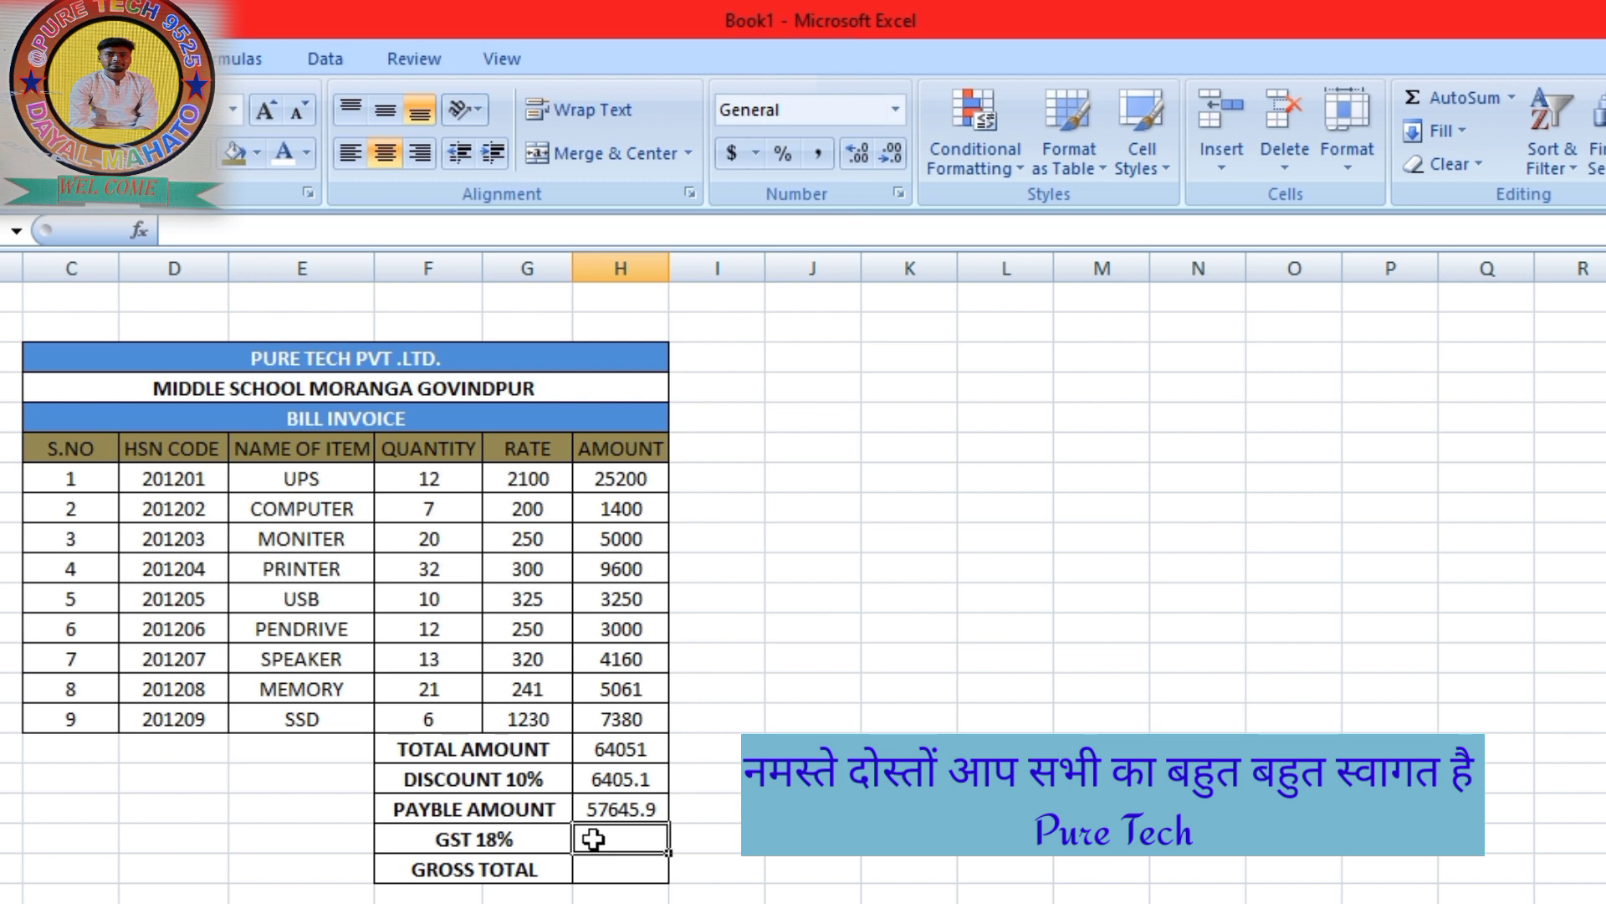
Calculate the 18% GST on the payable amount with the formula =H18*18/100 in the GST 18% row
text(=)
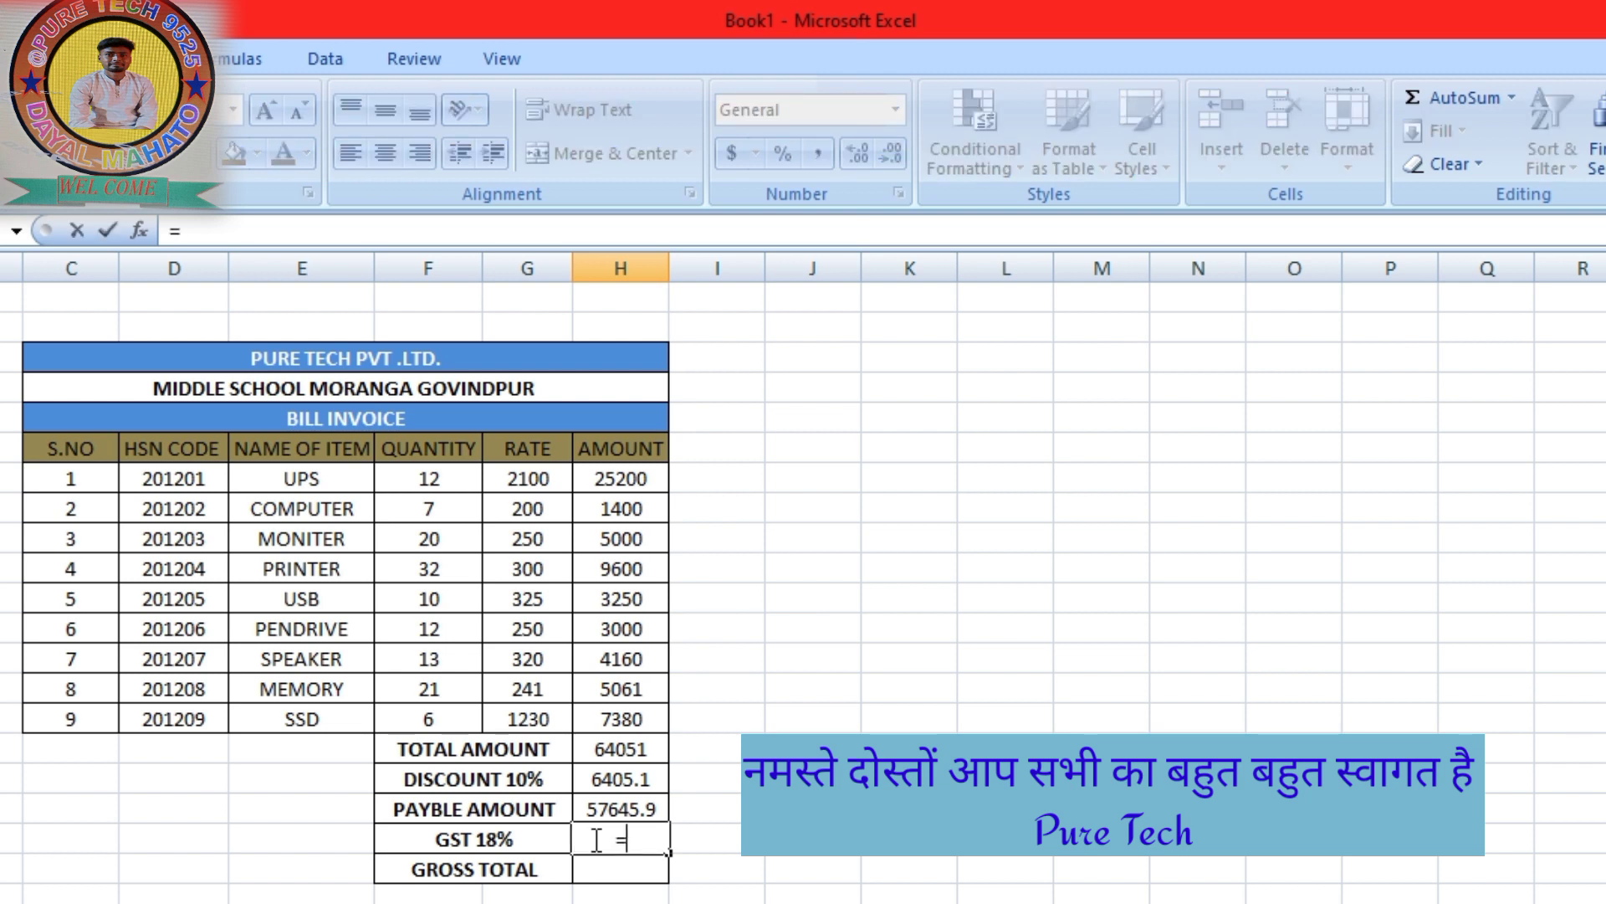
click(629, 809)
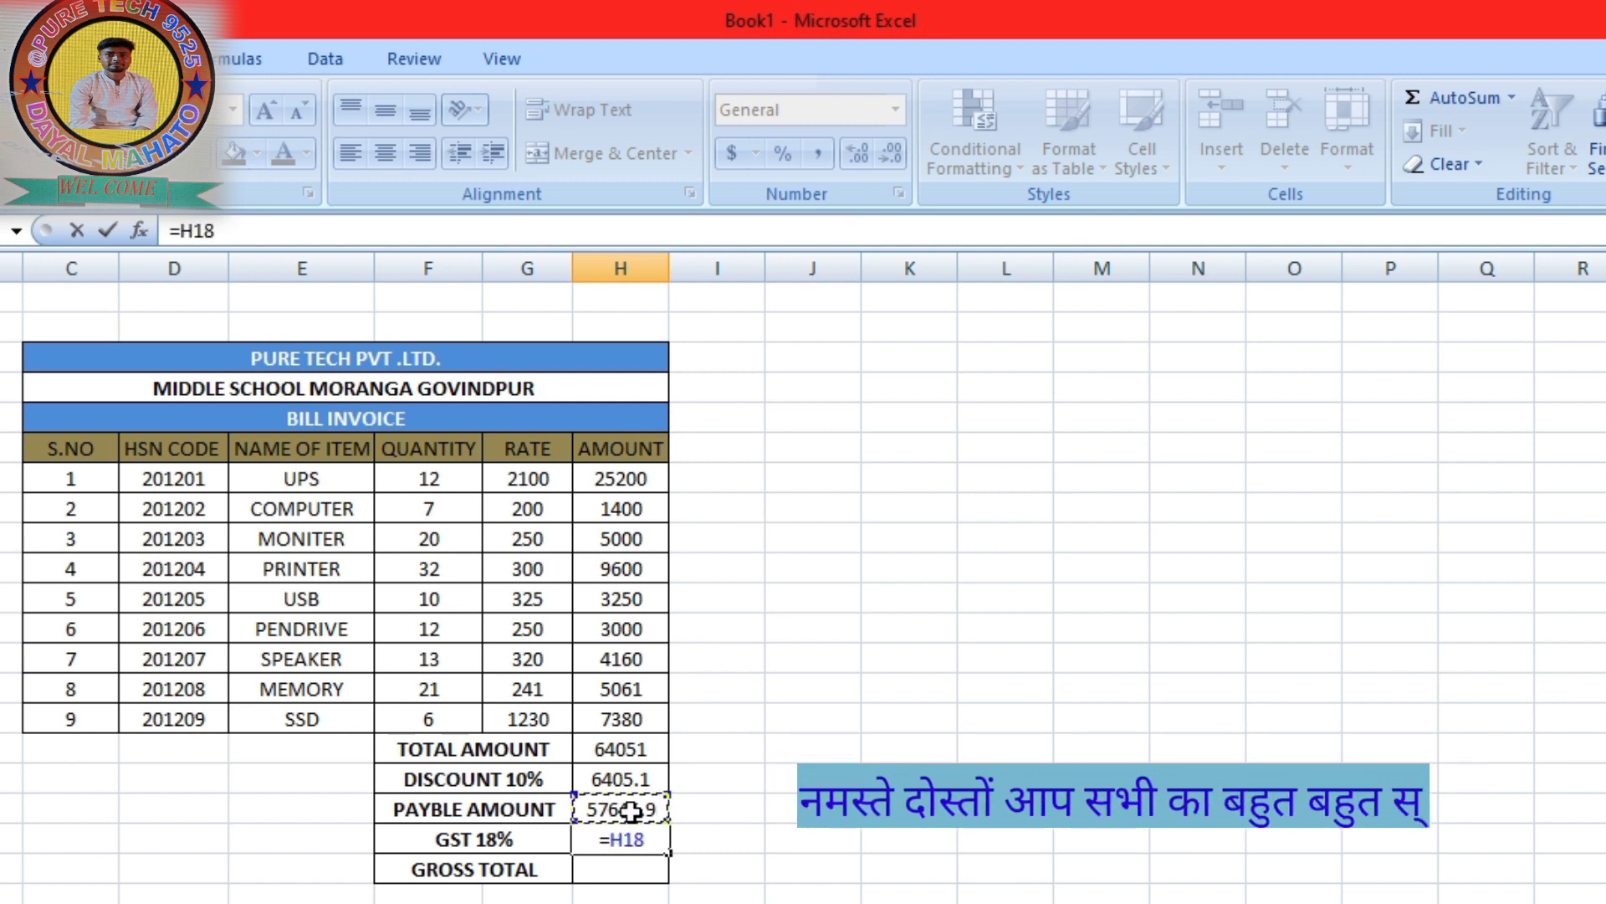
text(*18/100)
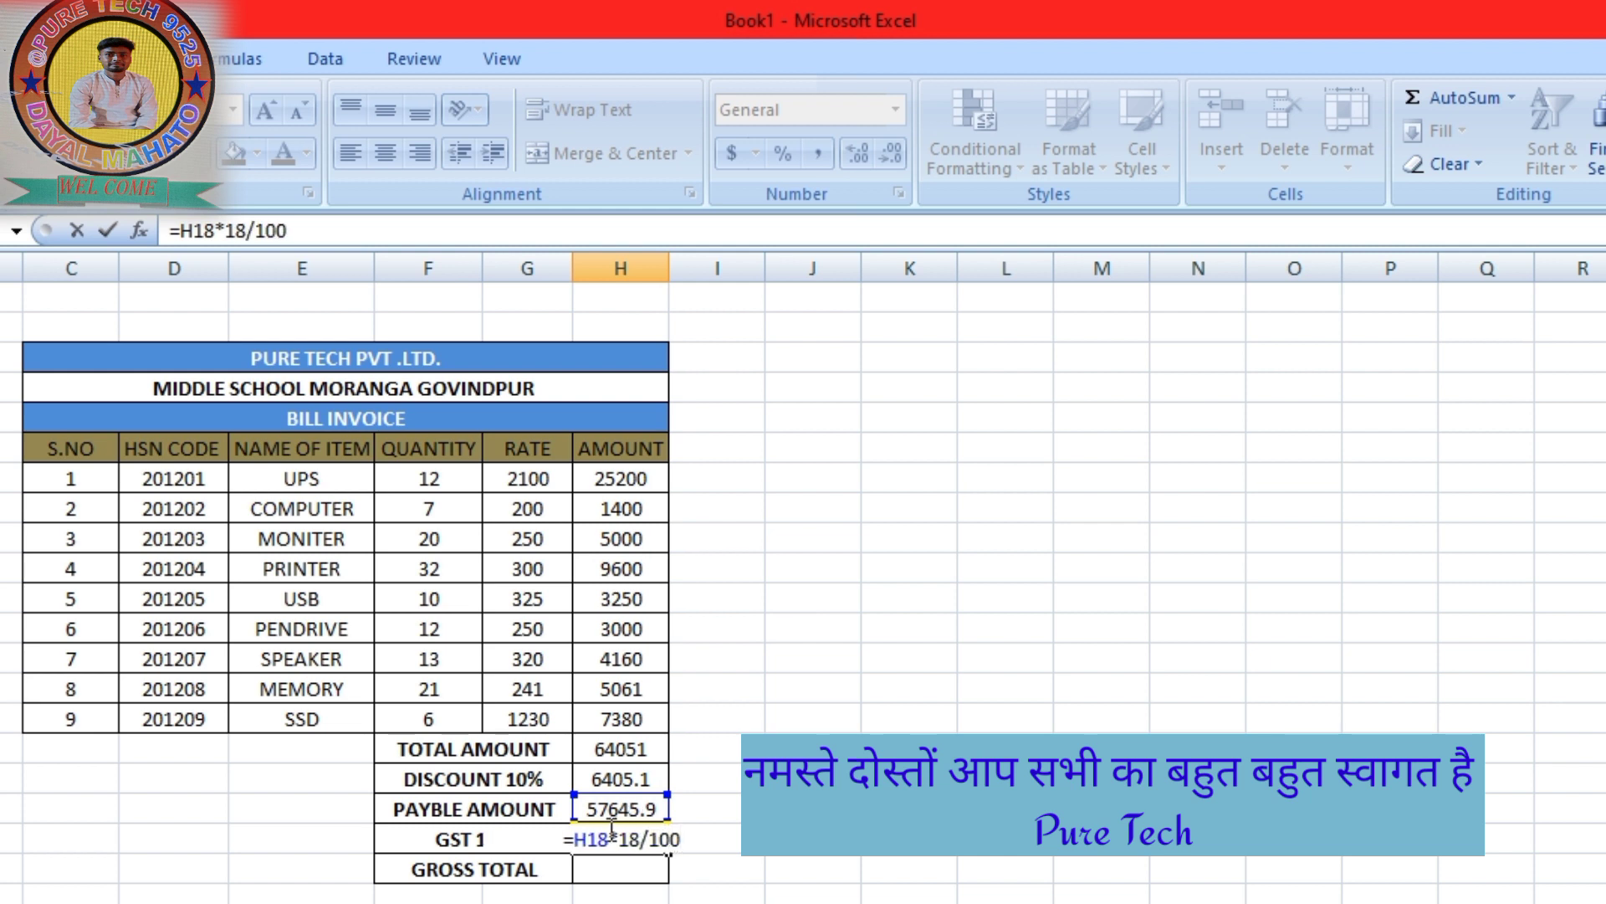
key(Return)
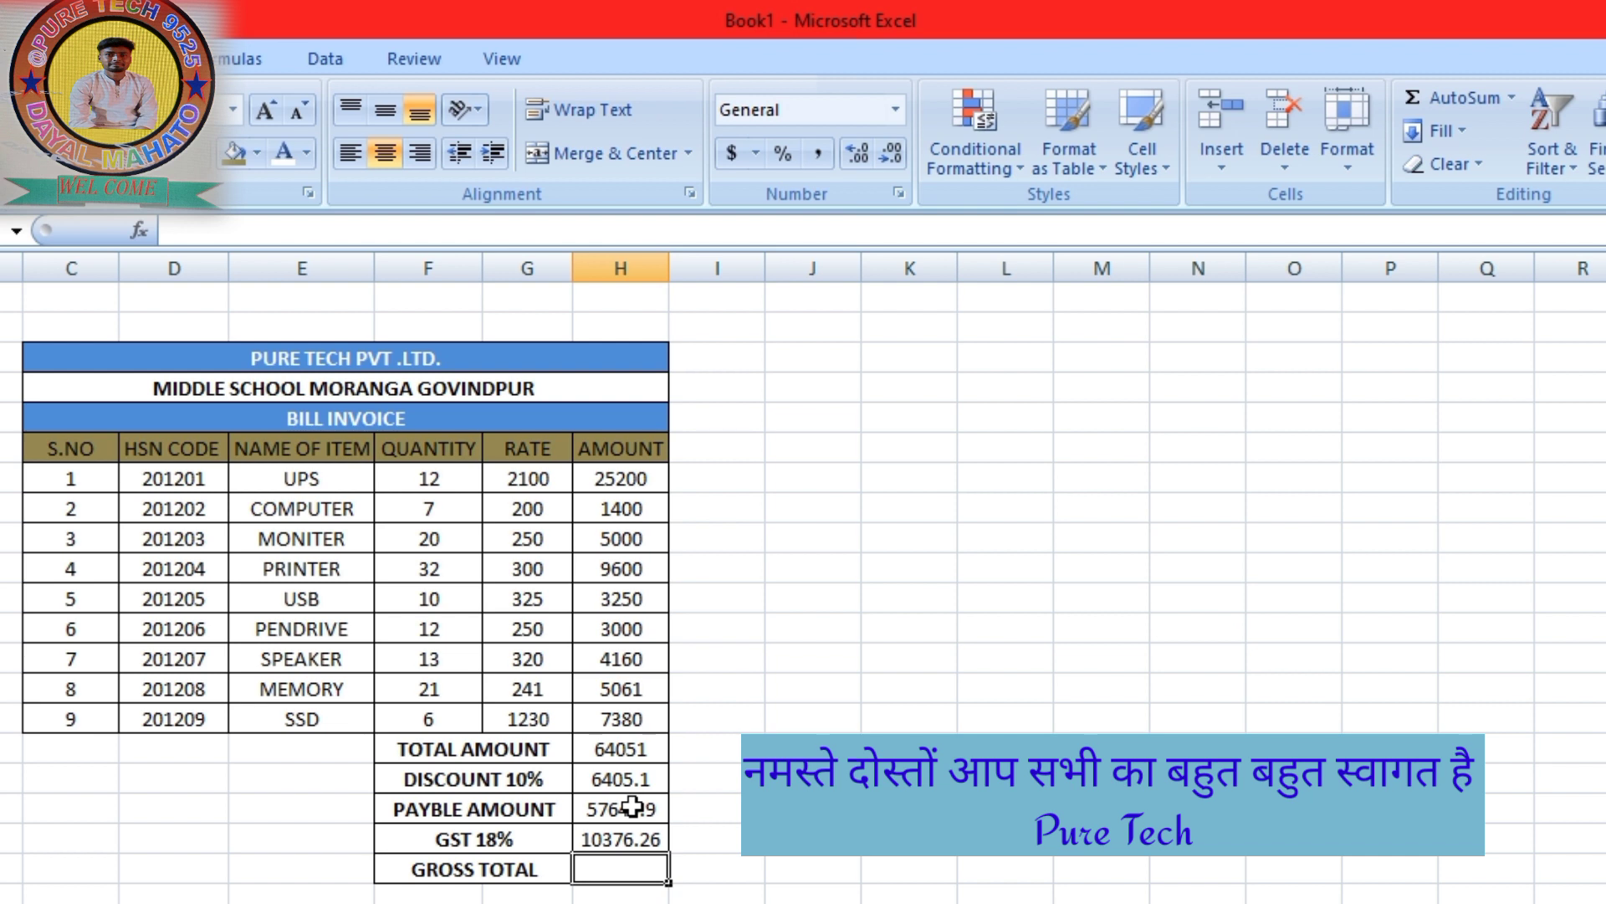
Sum the payable amount and the GST into the GROSS TOTAL cell with AutoSum
drag(632, 806, 632, 835)
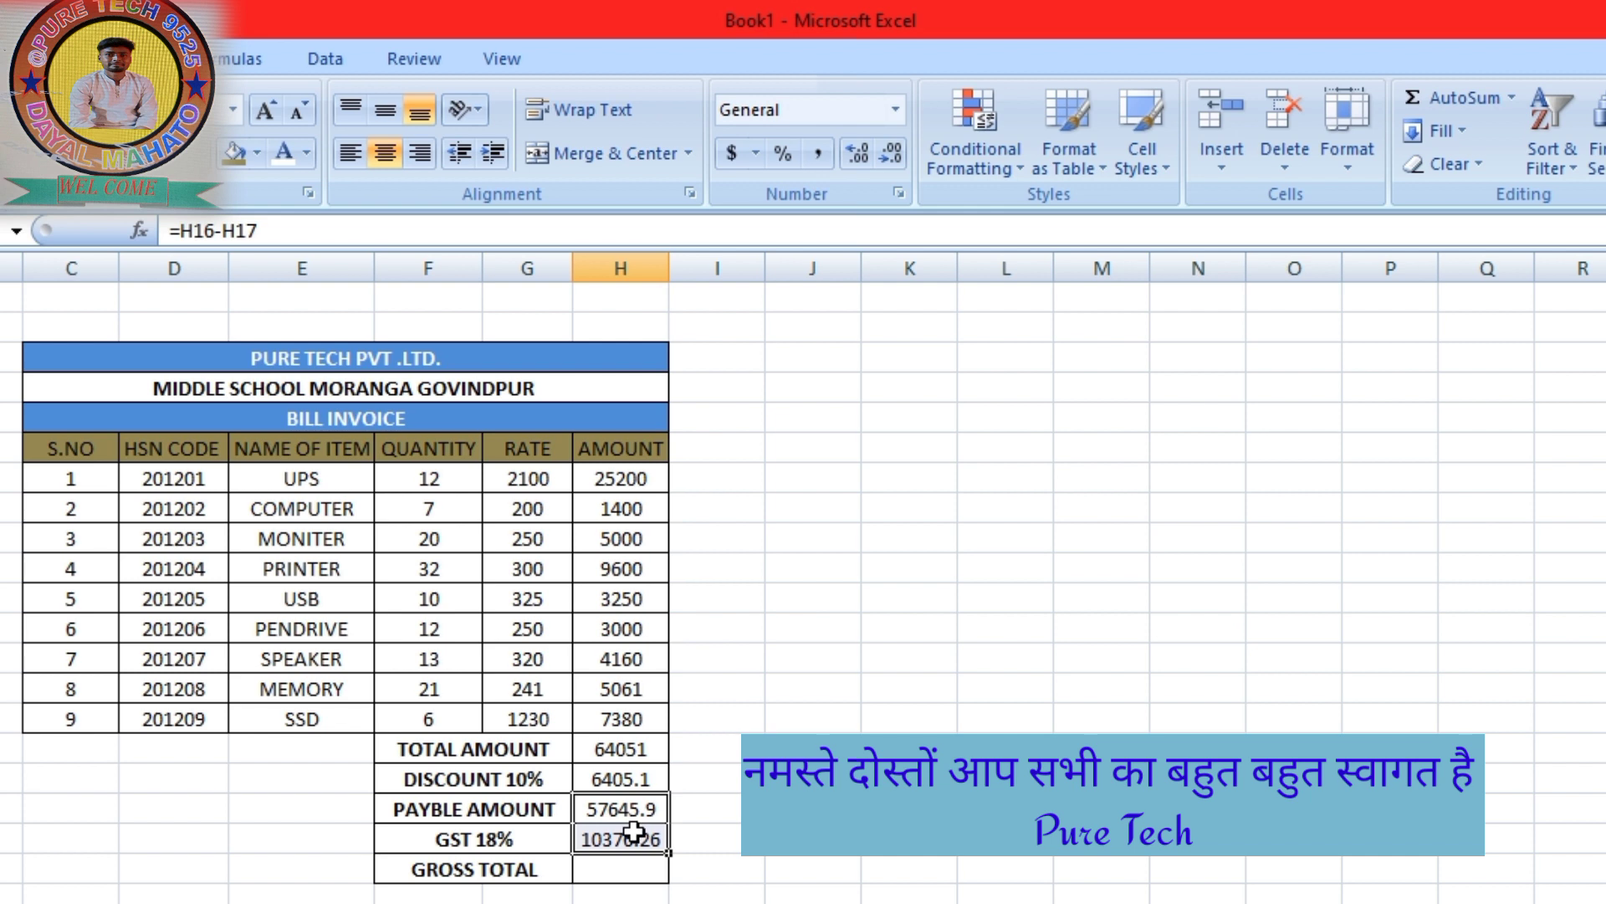
drag(638, 810, 639, 870)
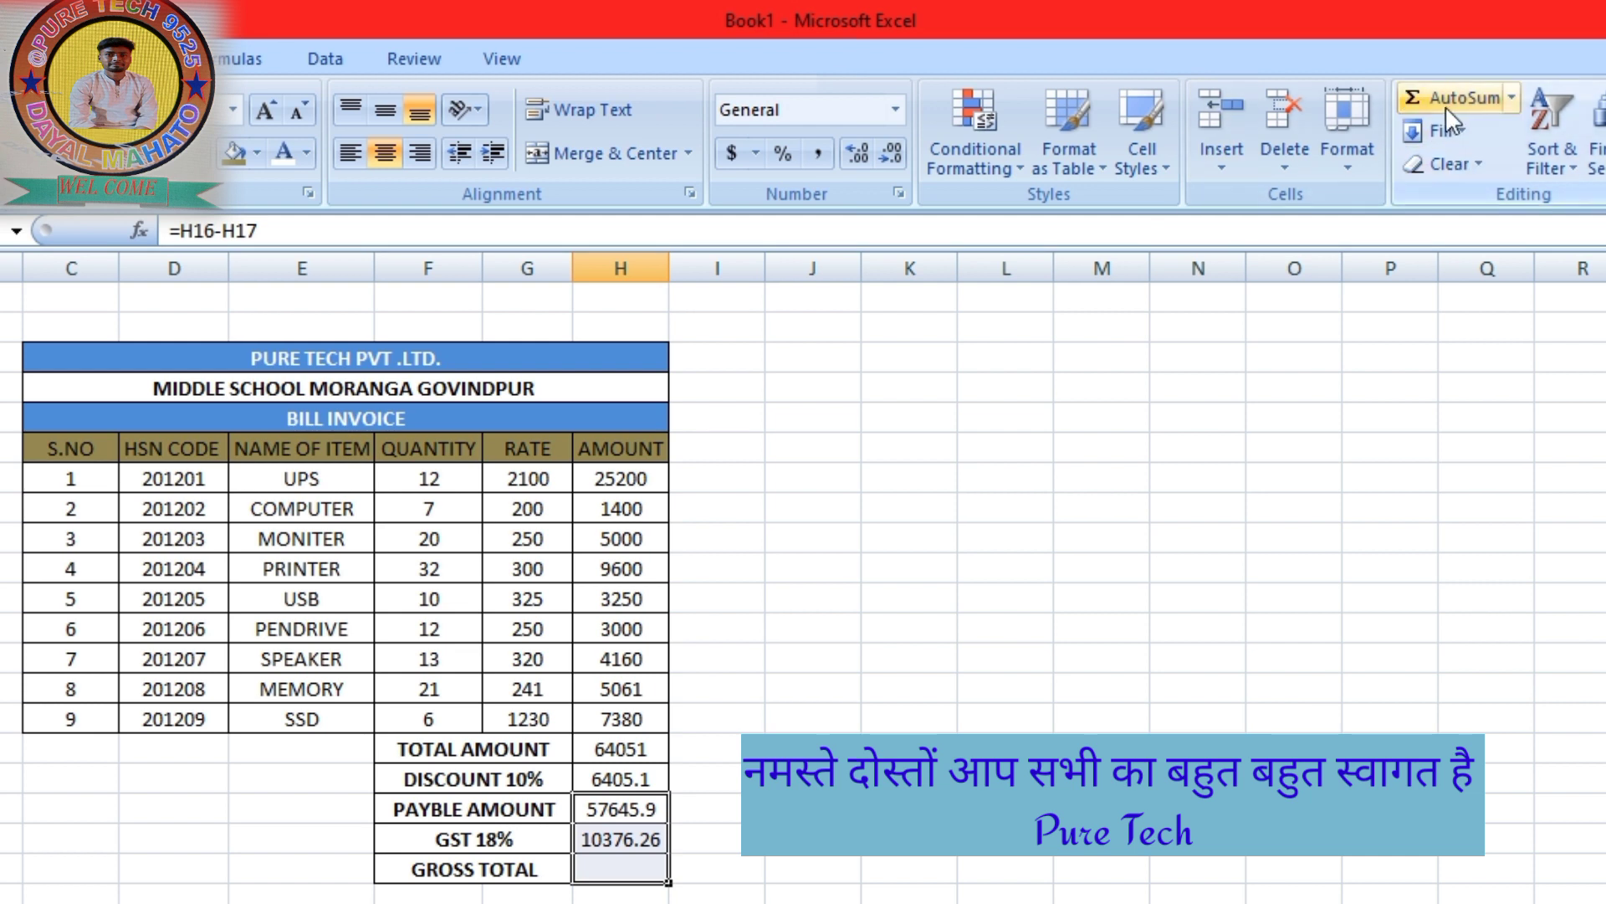
click(1414, 97)
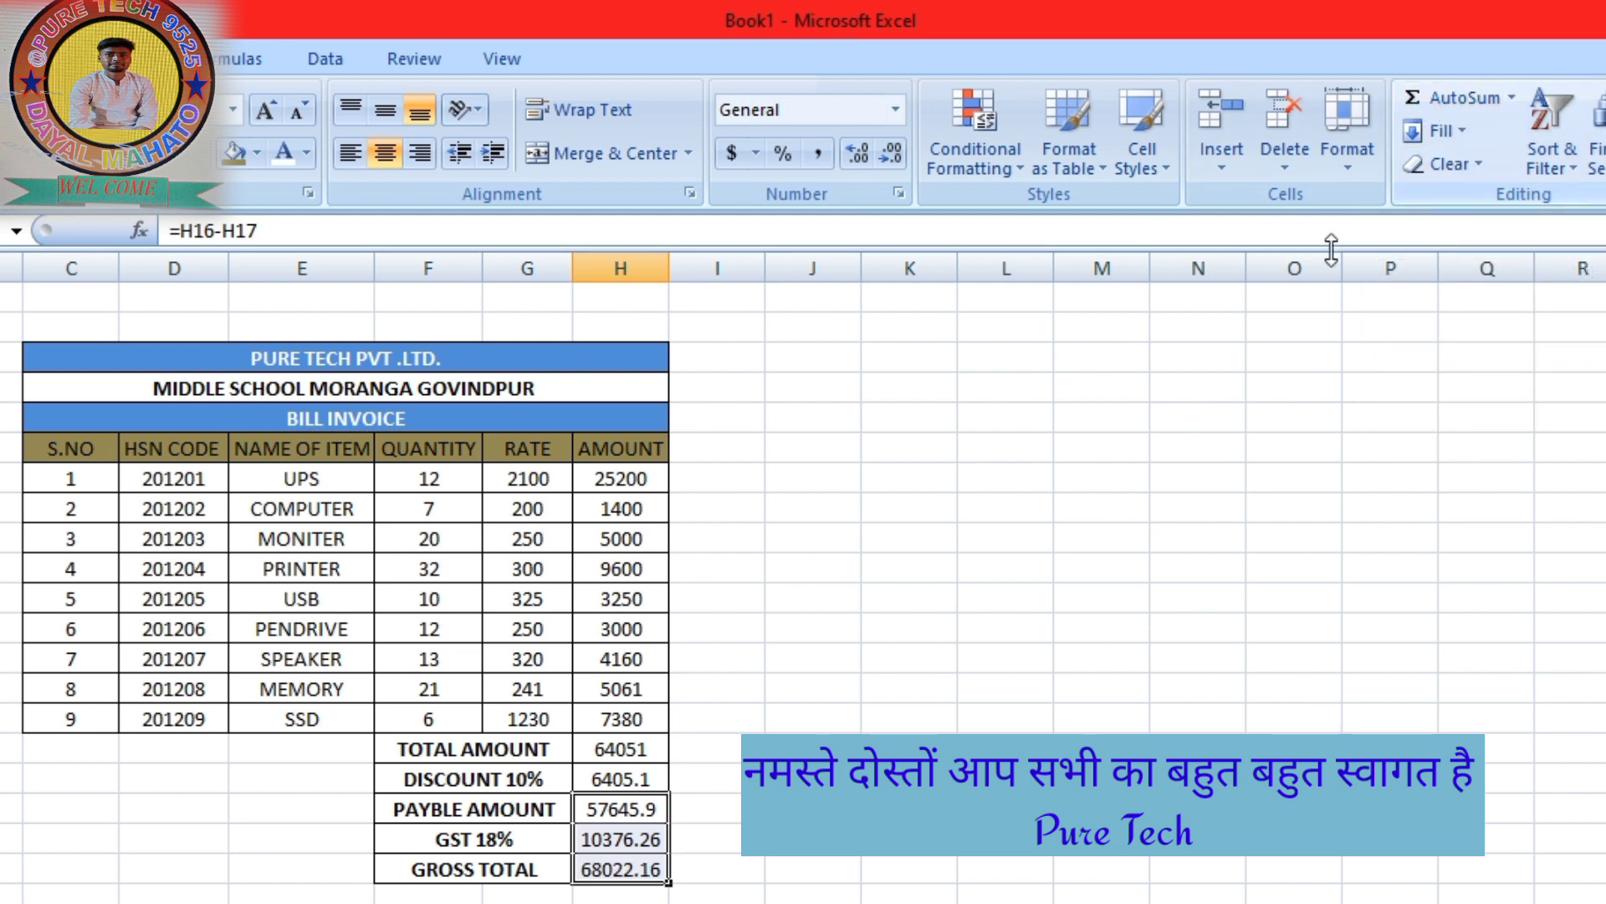
click(853, 885)
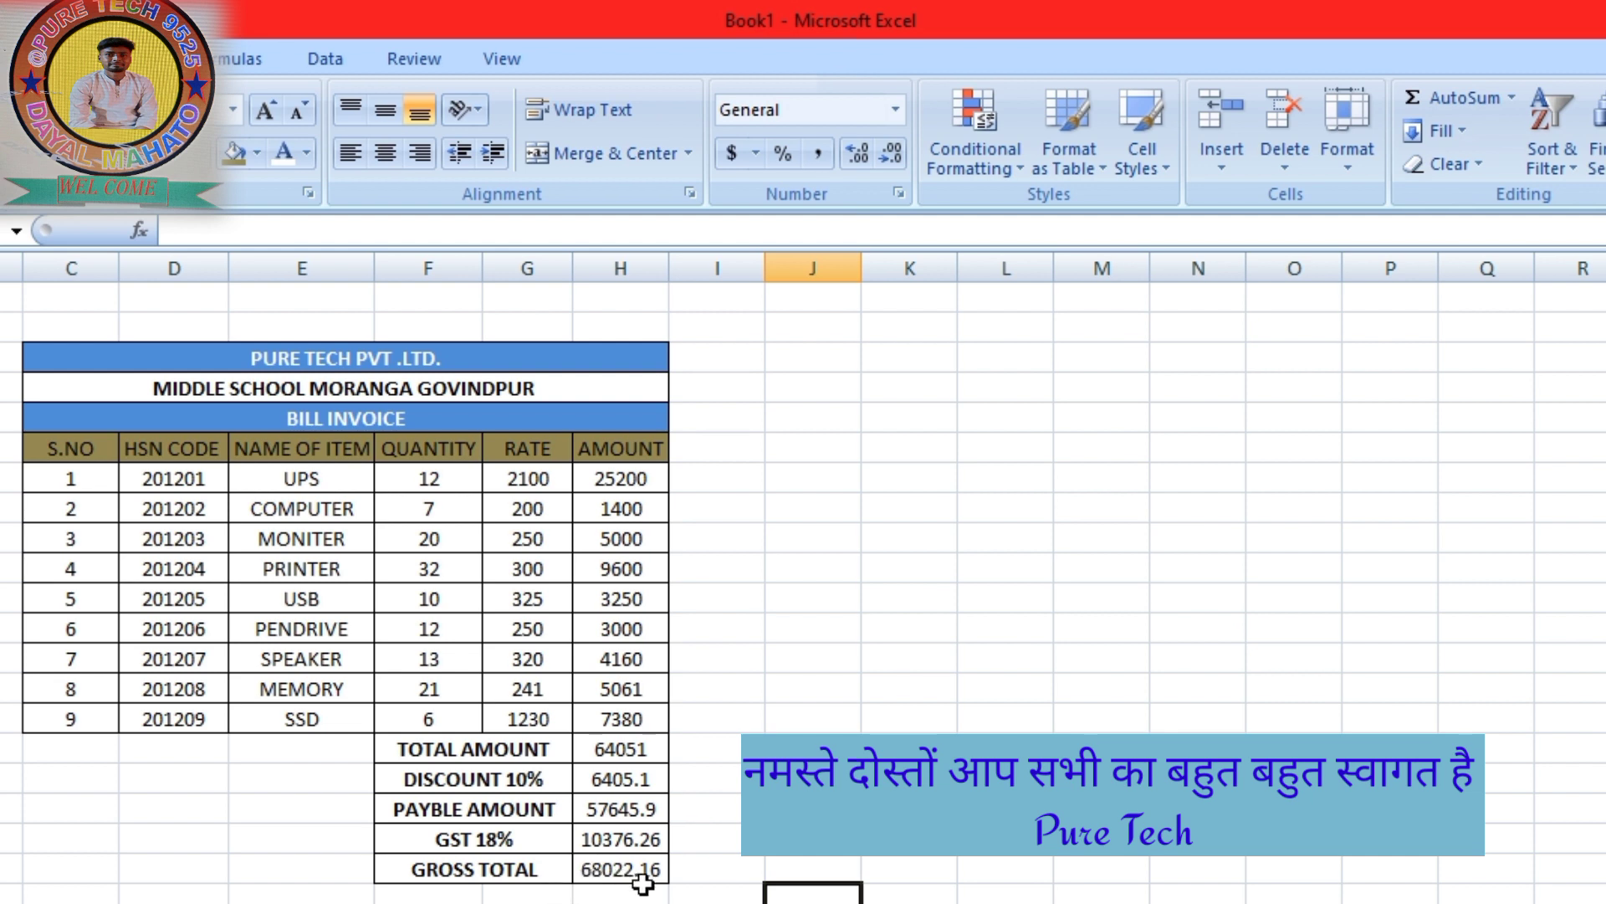
Make the five summary values from TOTAL AMOUNT to GROSS TOTAL in column H bold
drag(591, 750, 600, 866)
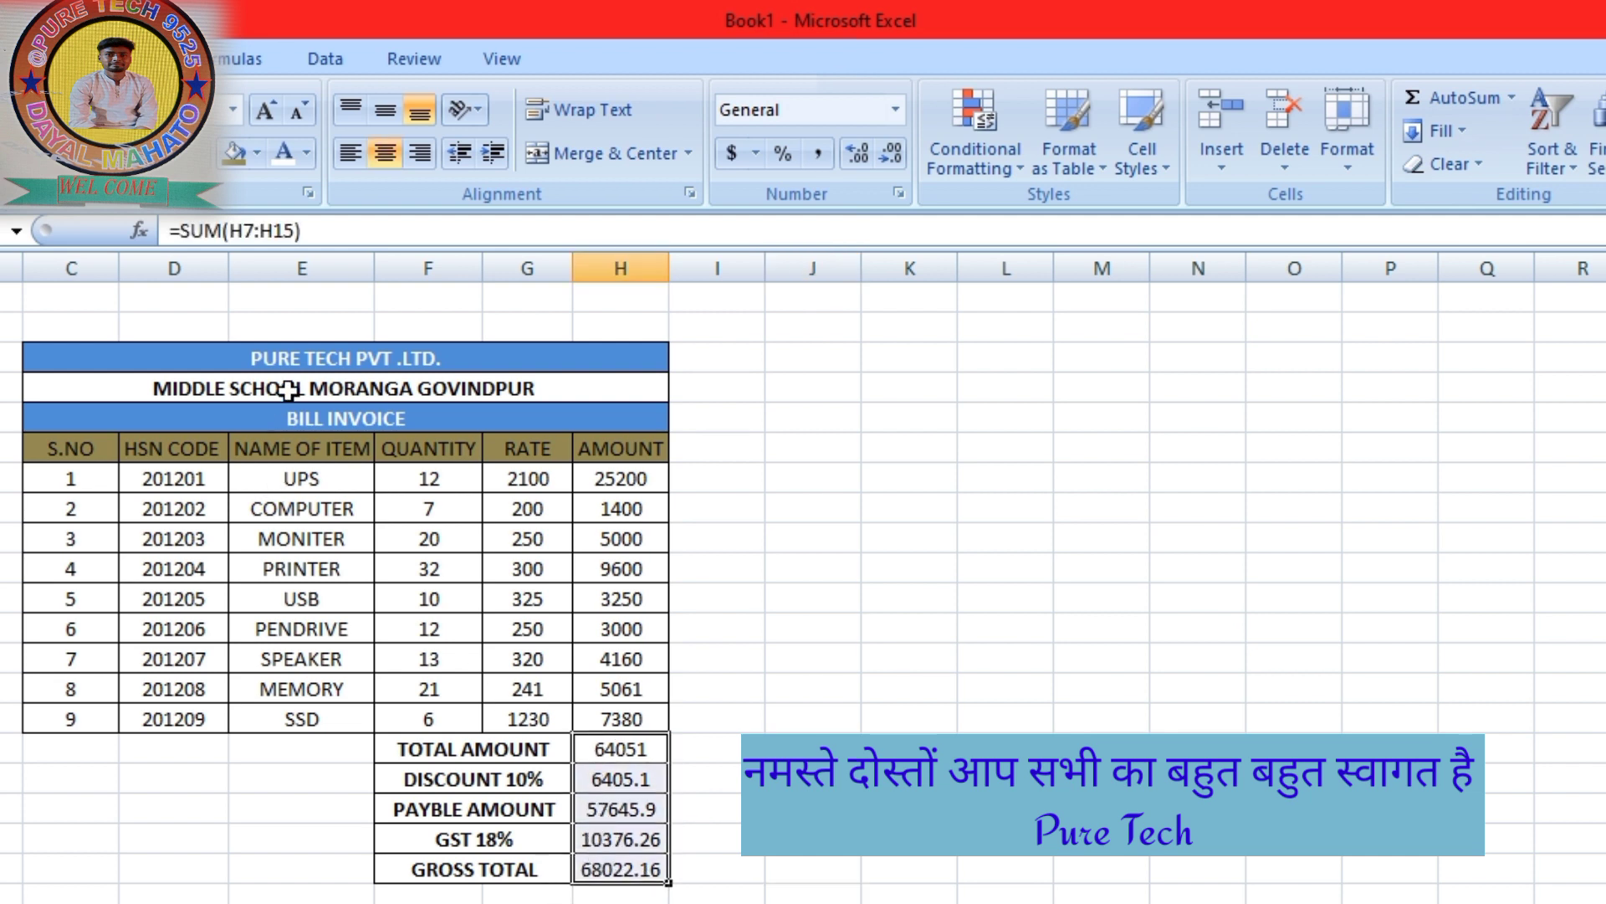
click(45, 153)
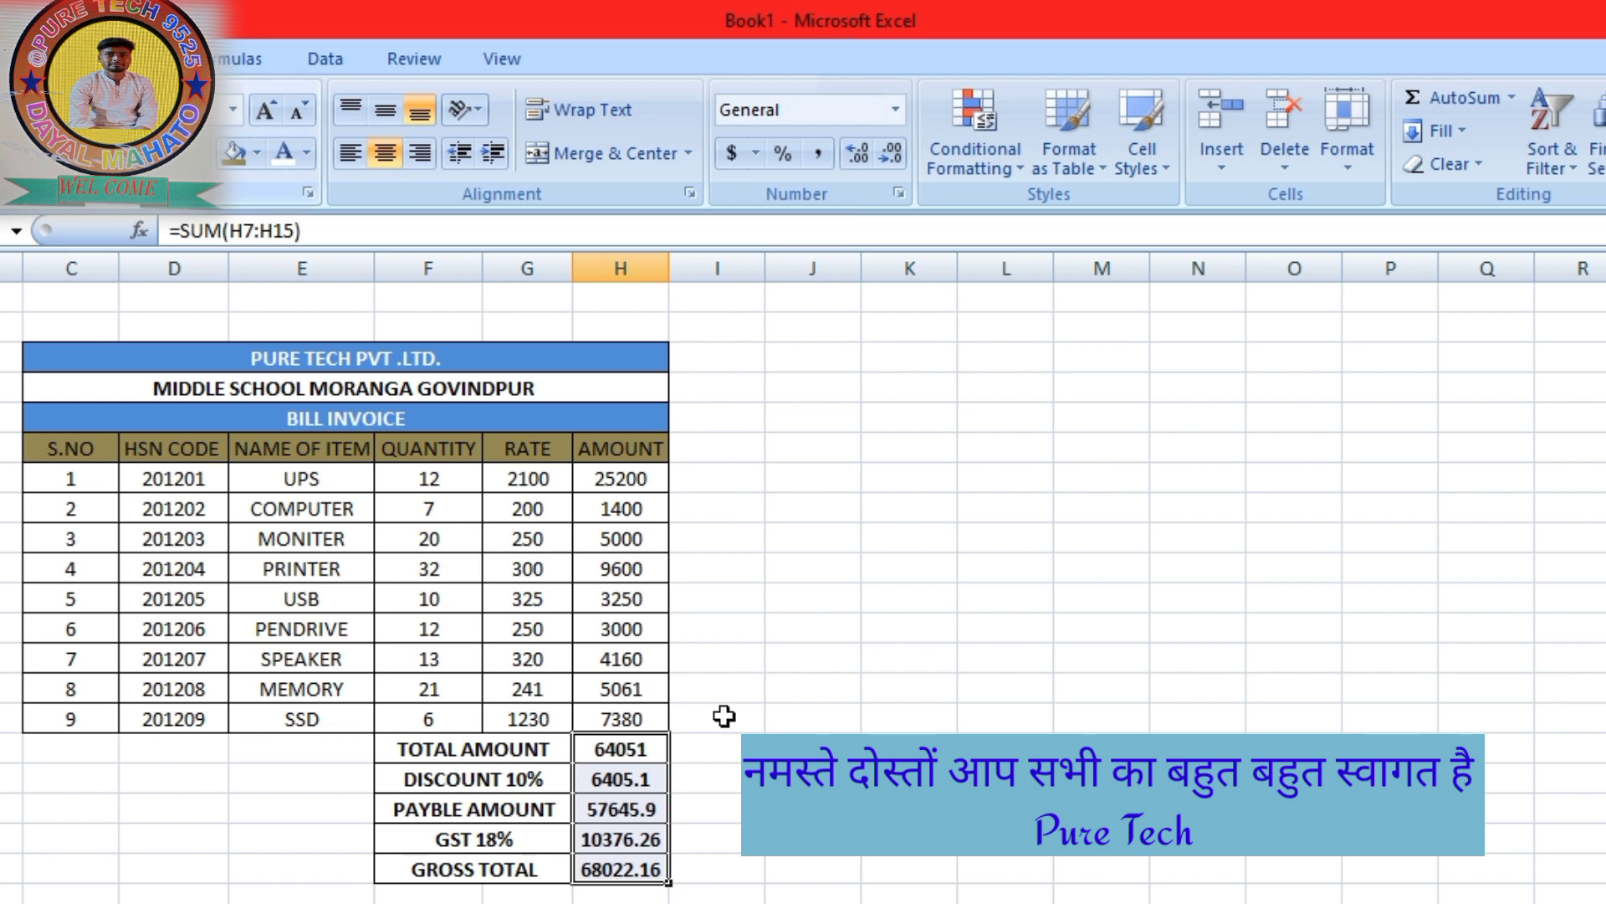
click(812, 791)
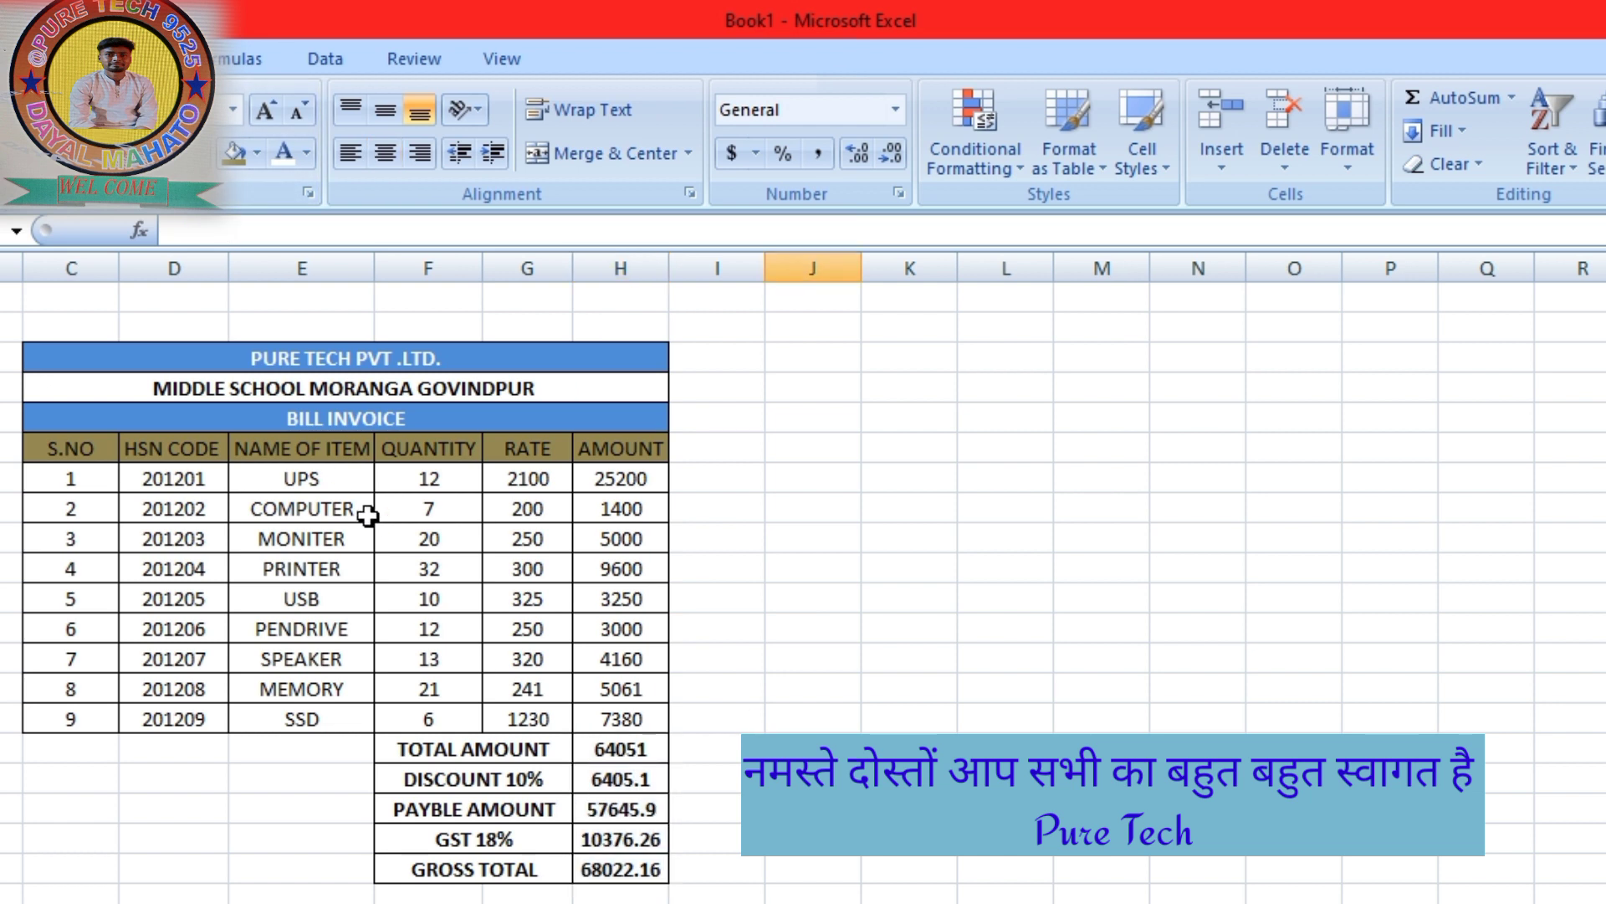
Change the COMPUTER row's rate to 1200 so the invoice amounts recalculate
double_click(515, 508)
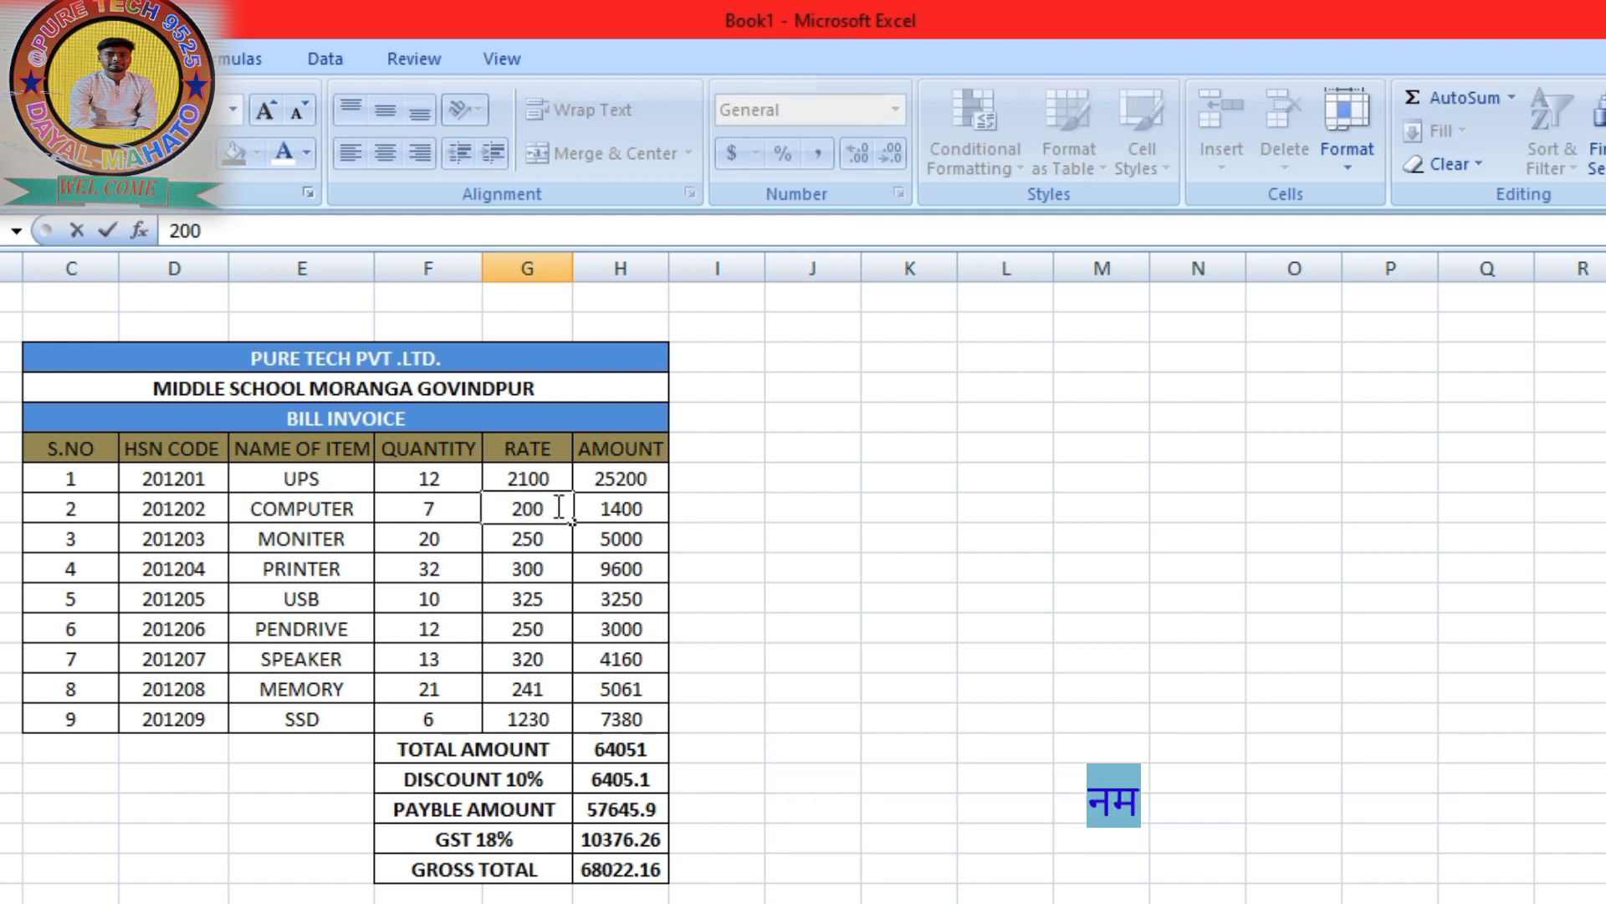
text(1)
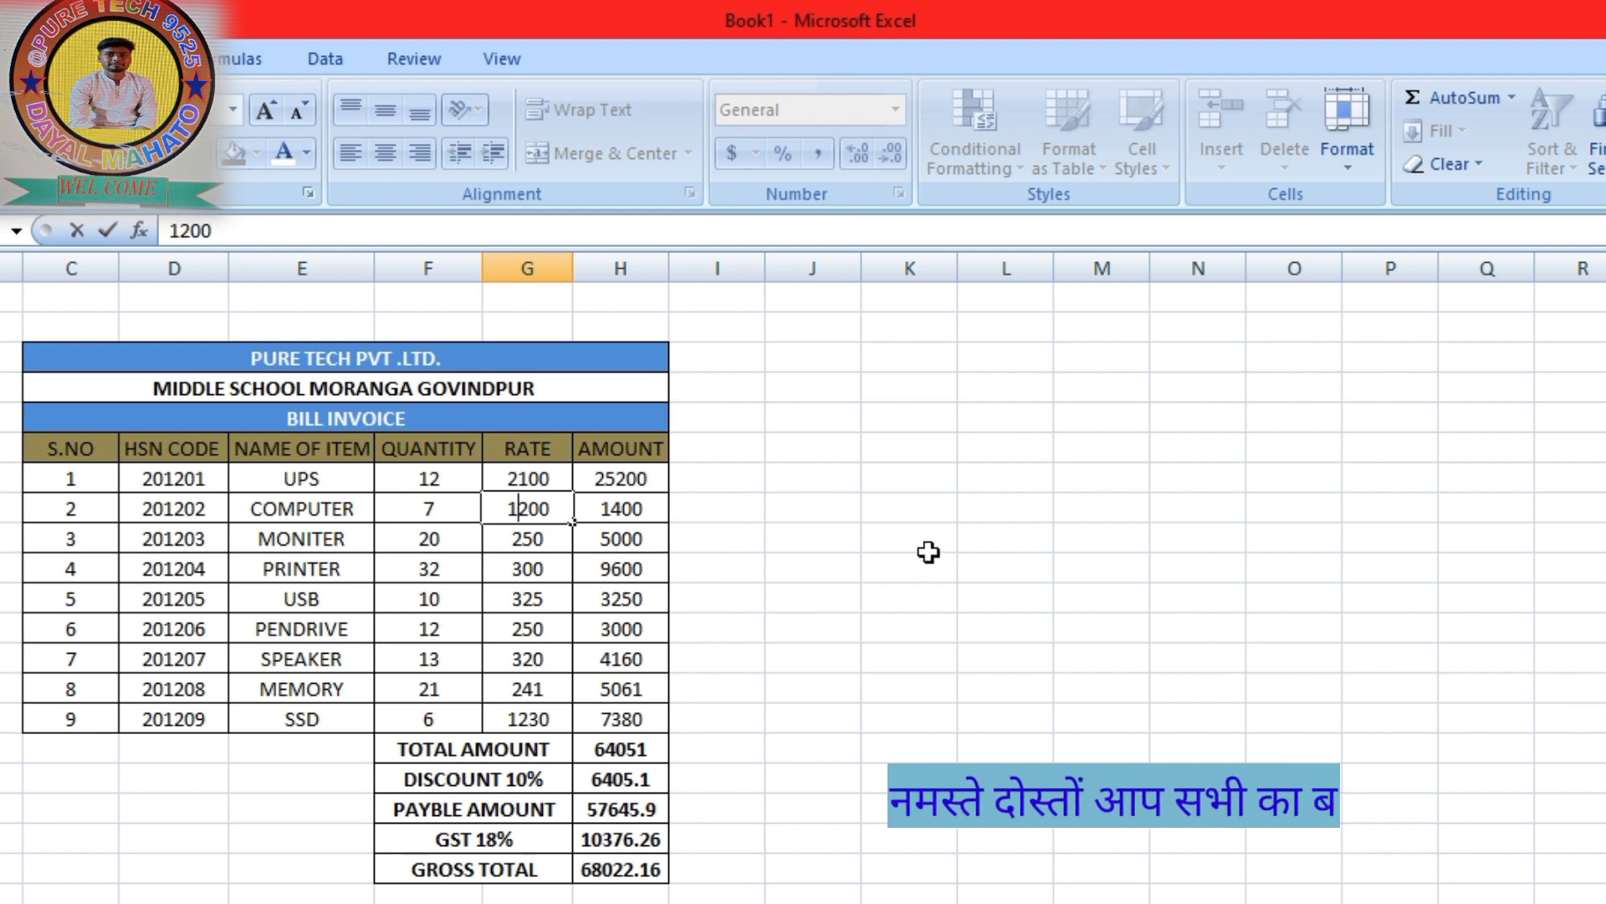
click(911, 535)
click(717, 748)
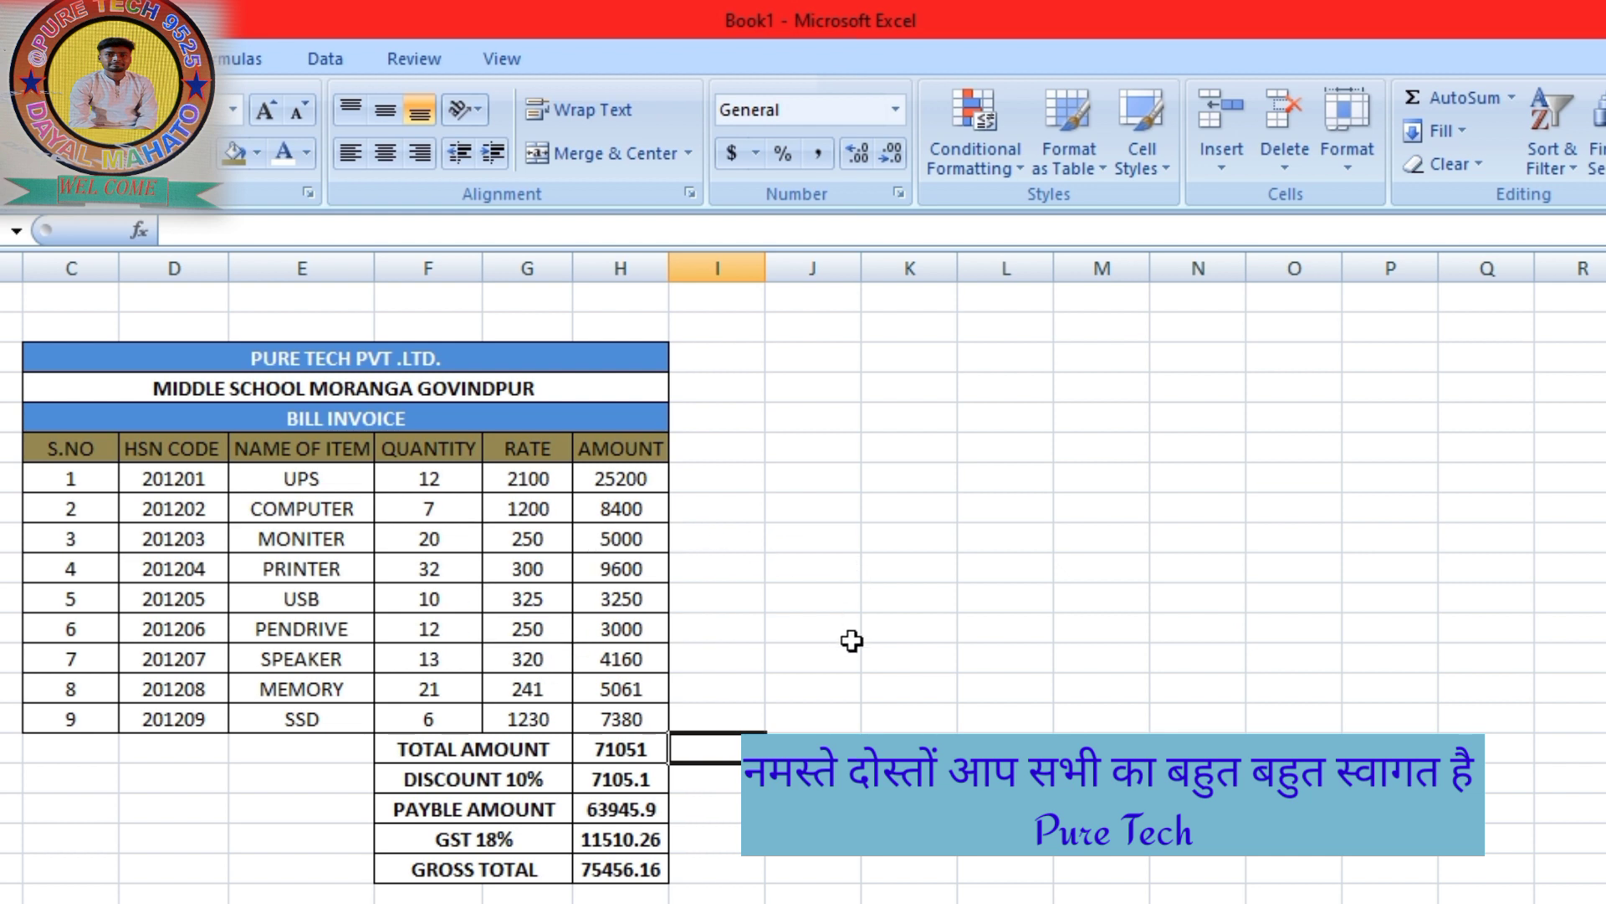
click(832, 688)
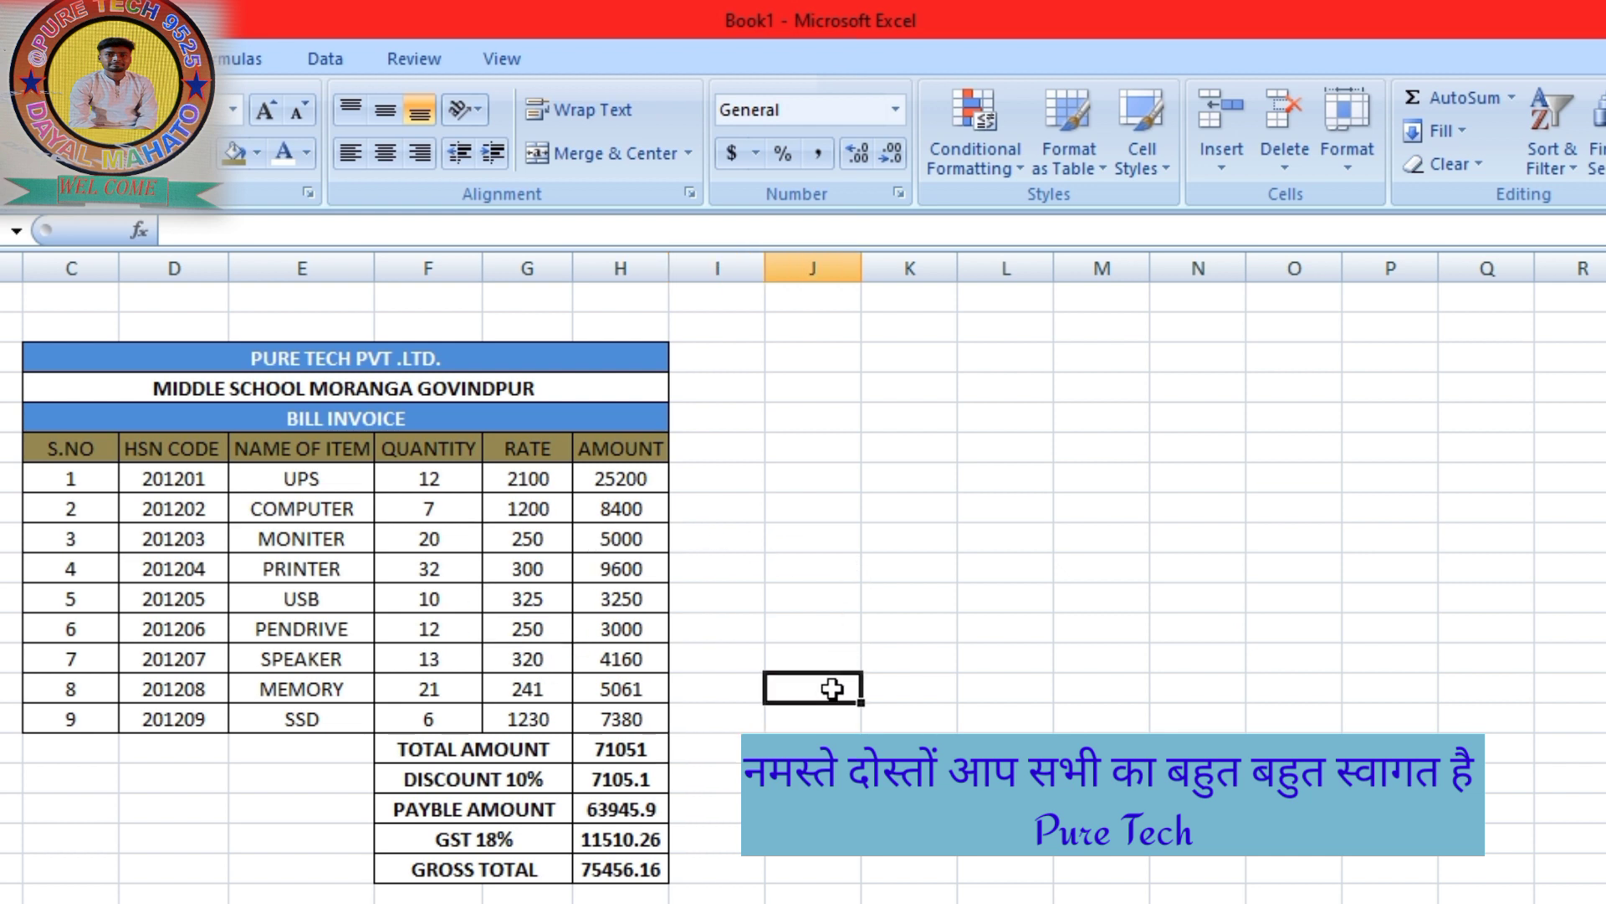